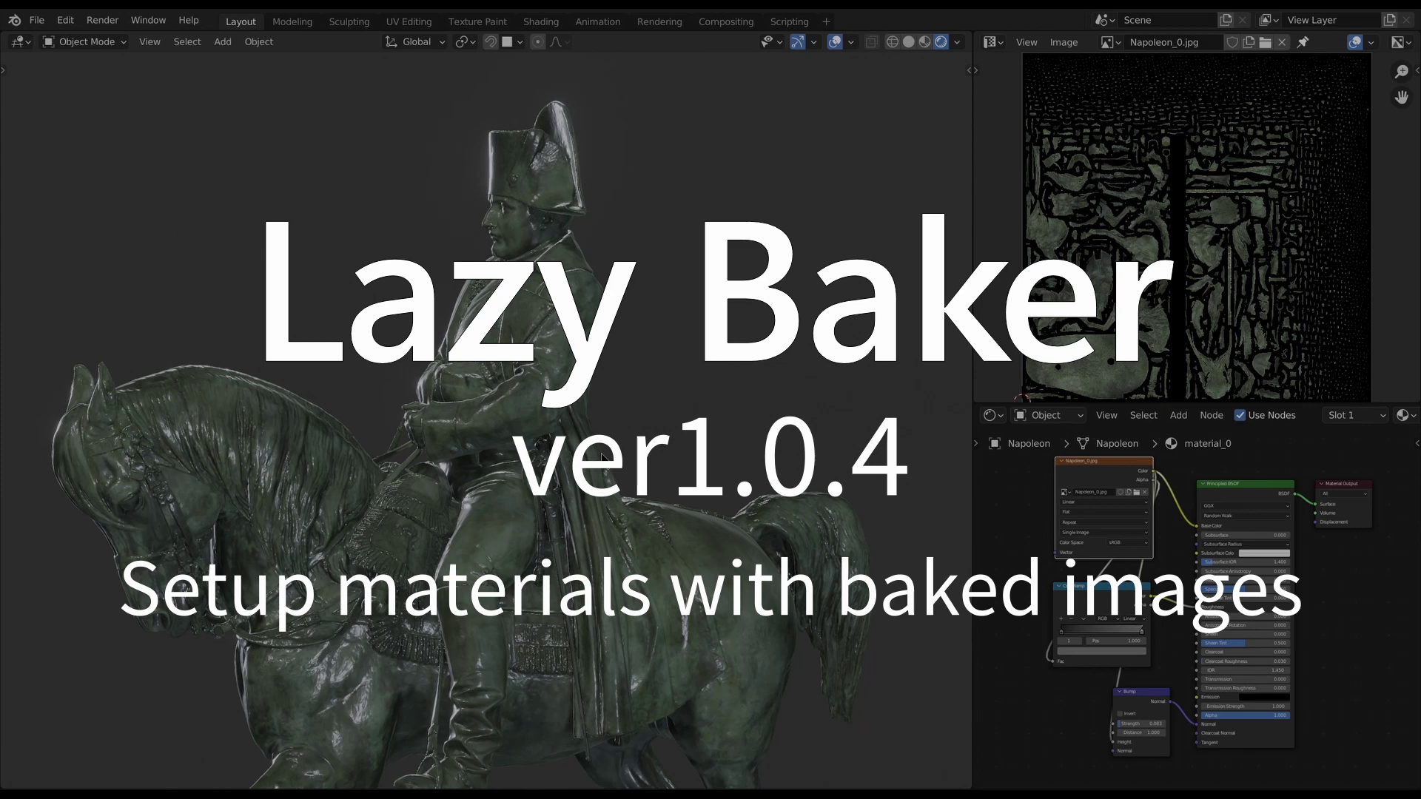
Orbit to a front view of the high-poly Napoleon statue and zoom close on its head.
middle_drag(603, 456, 709, 436)
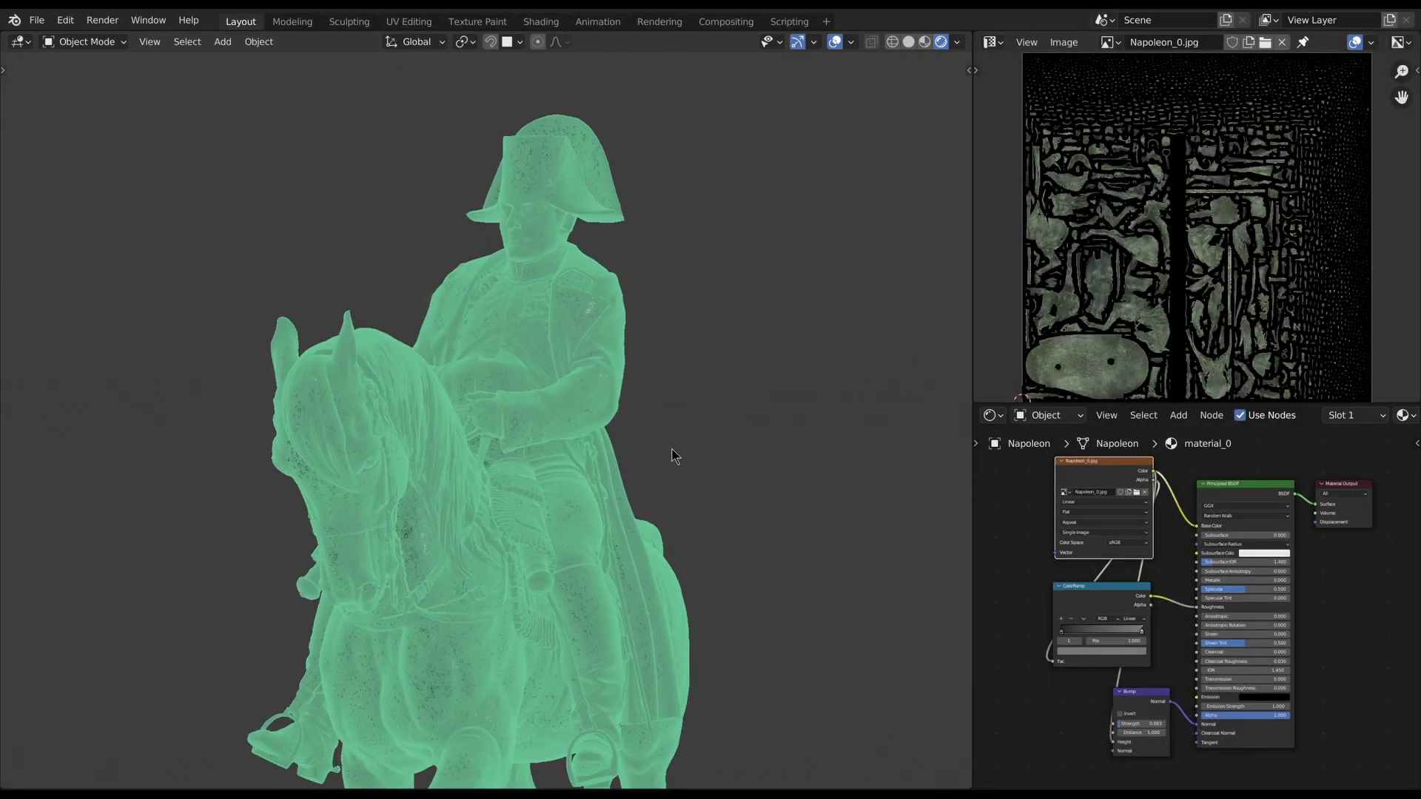
scroll(666, 452, up, 5)
shift+middle_drag(847, 323, 752, 469)
scroll(740, 489, up, 3)
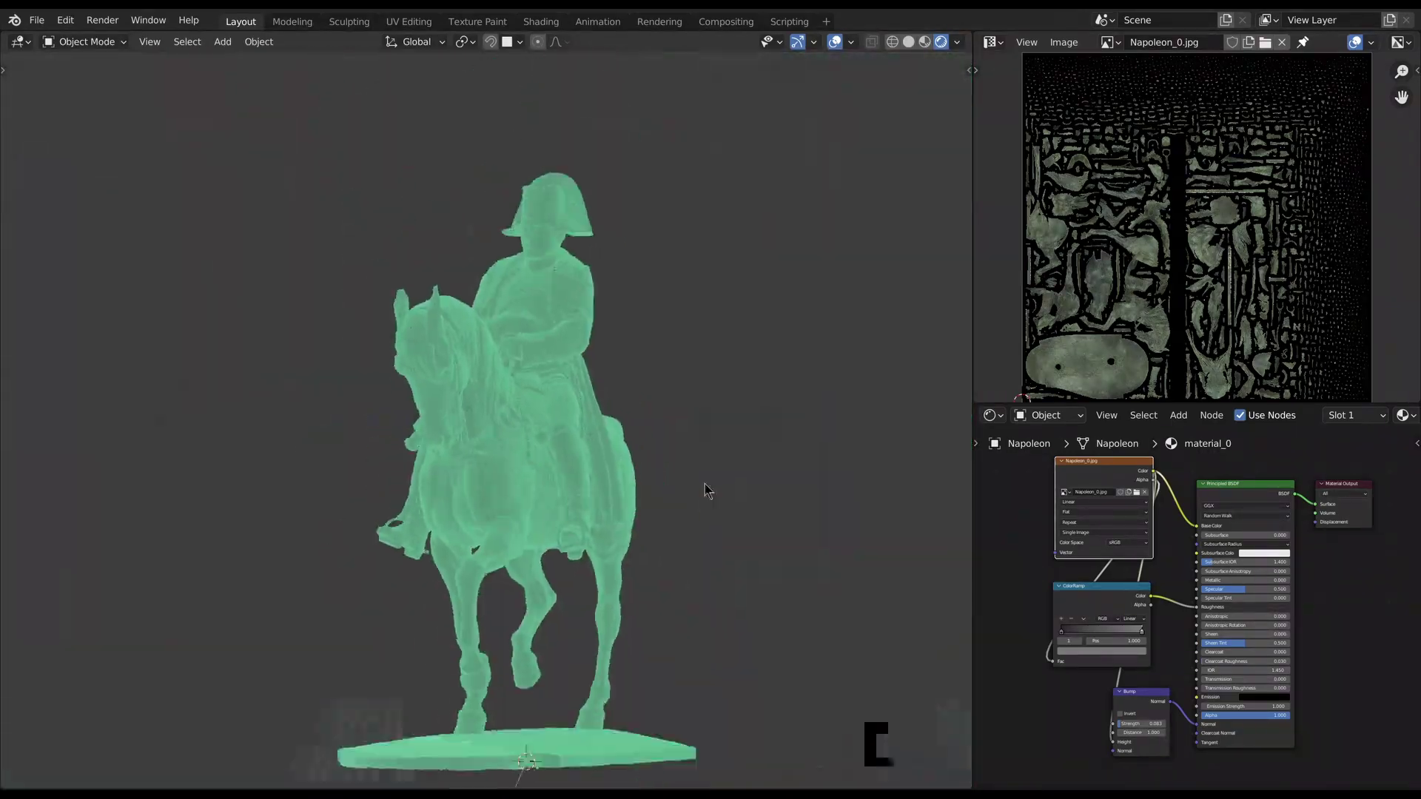
Move Napoleon_low along Y and snap it onto the statue's position.
click(1359, 163)
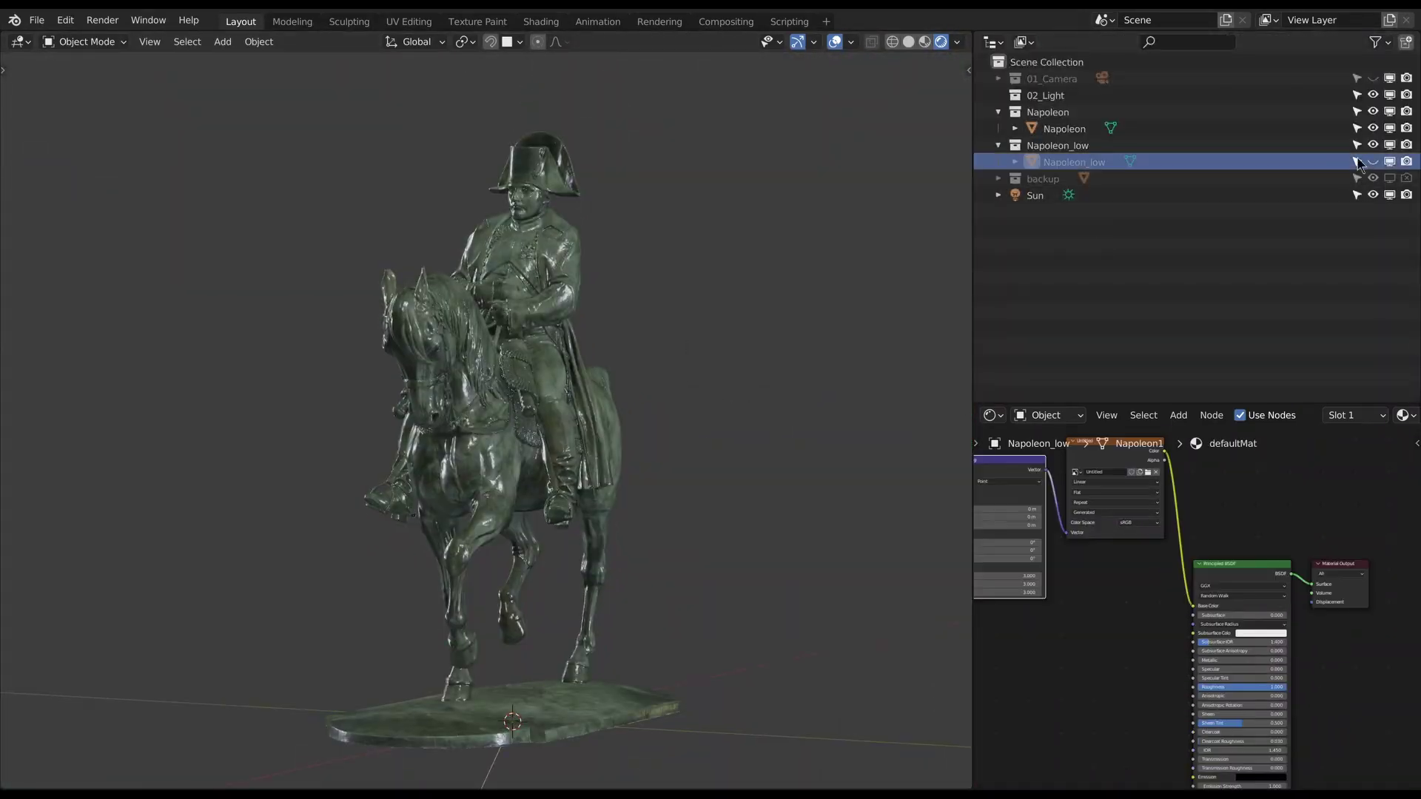
key(g)
key(y)
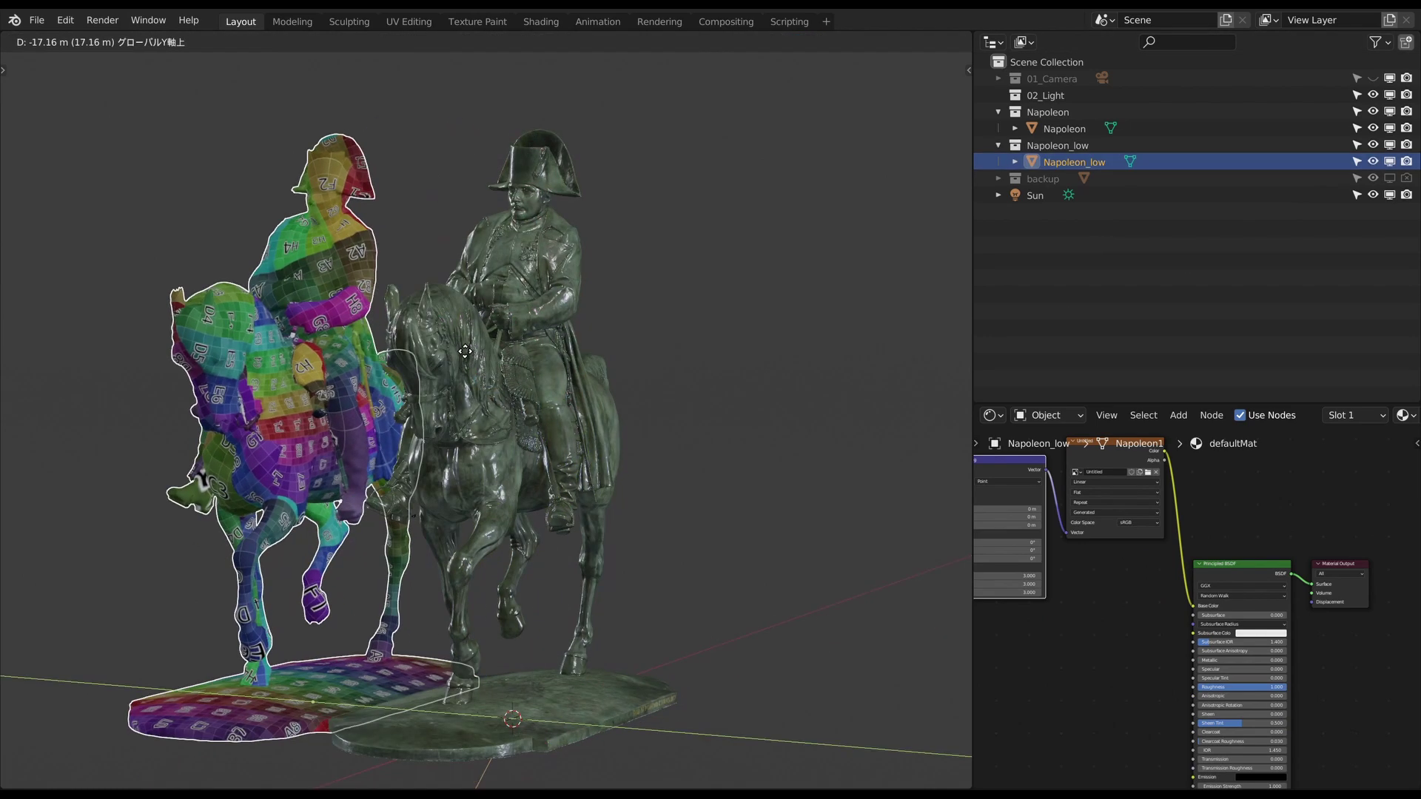
click(465, 351)
key(shift+s)
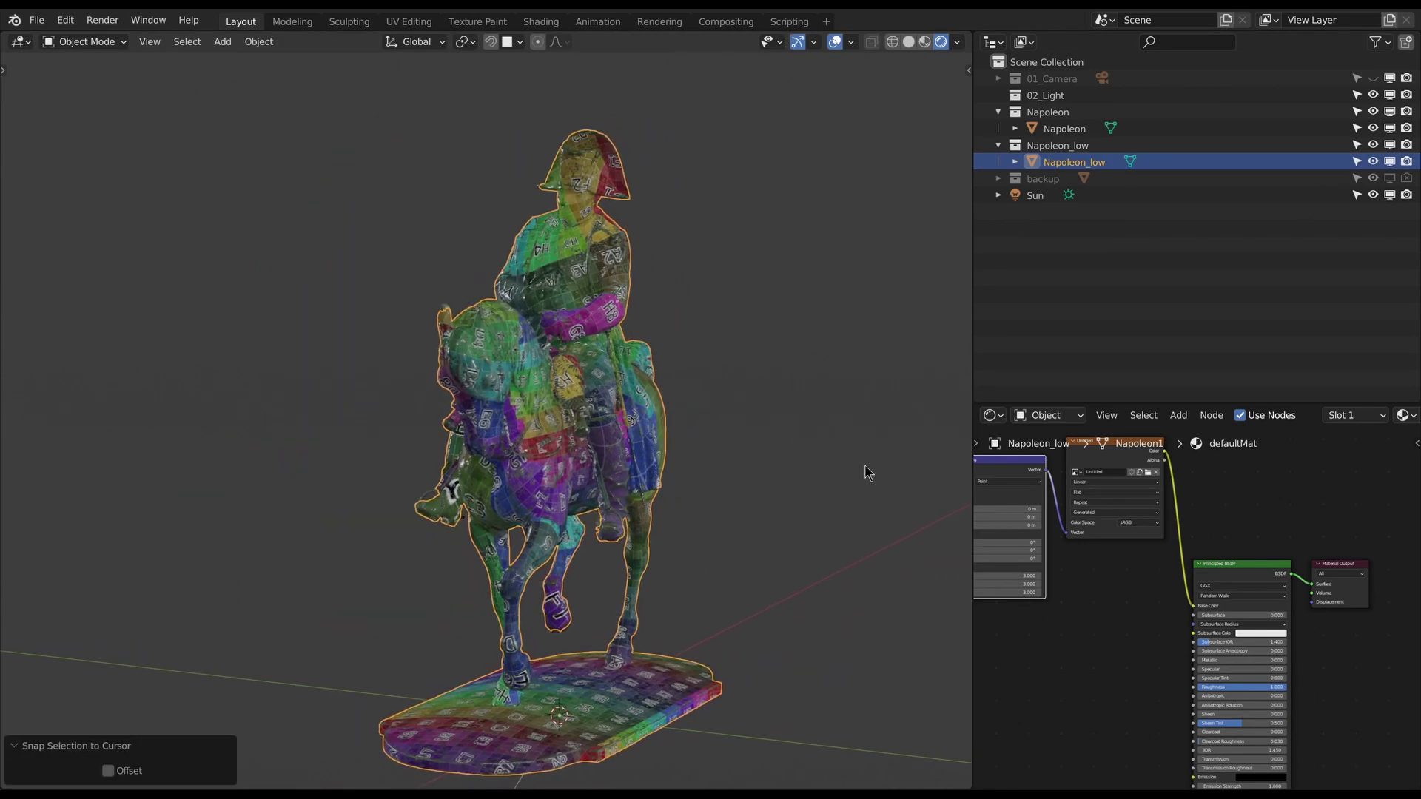
click(868, 472)
In the Lazy Baker sidebar, add the Napoleon collection to the bake list four times.
key(n)
middle_drag(710, 415, 664, 386)
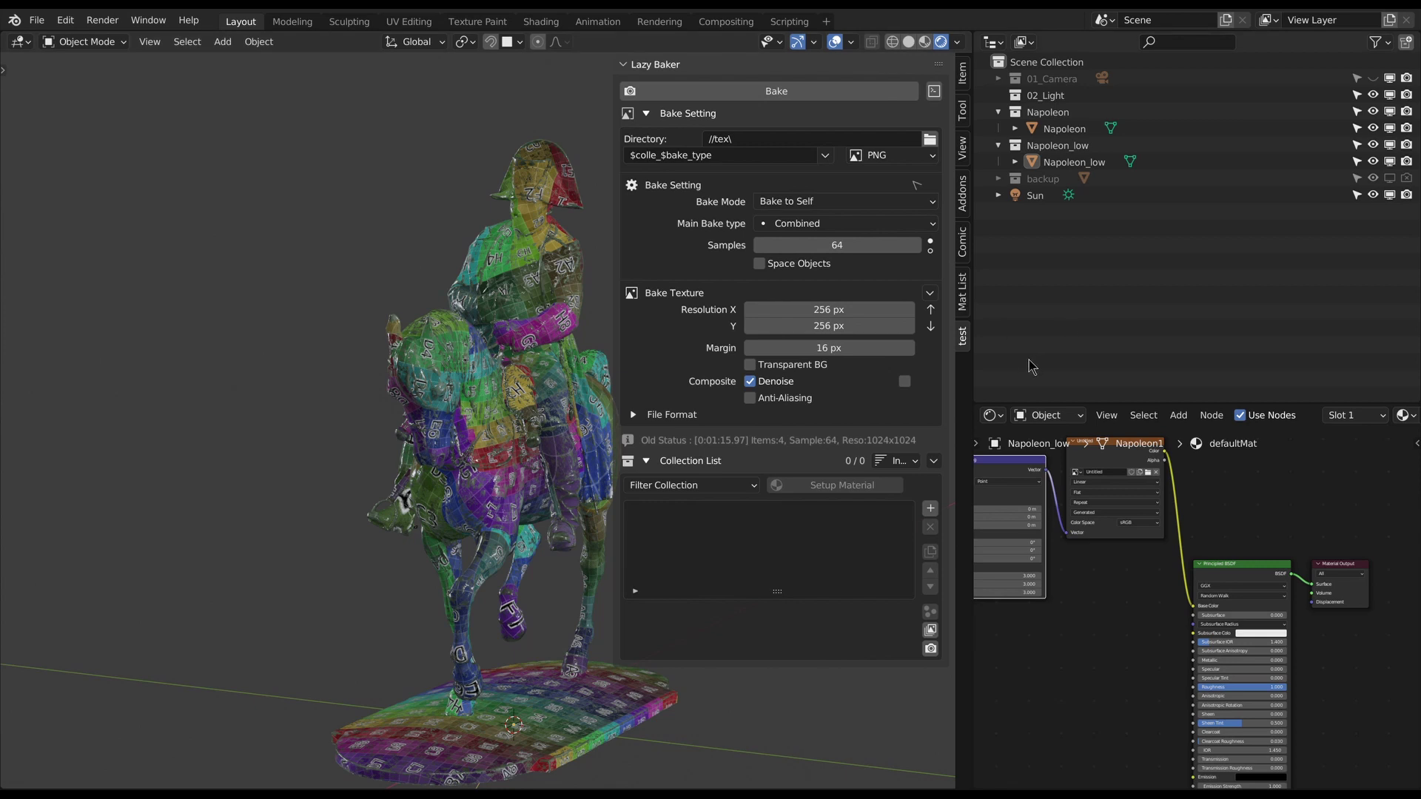
click(1060, 113)
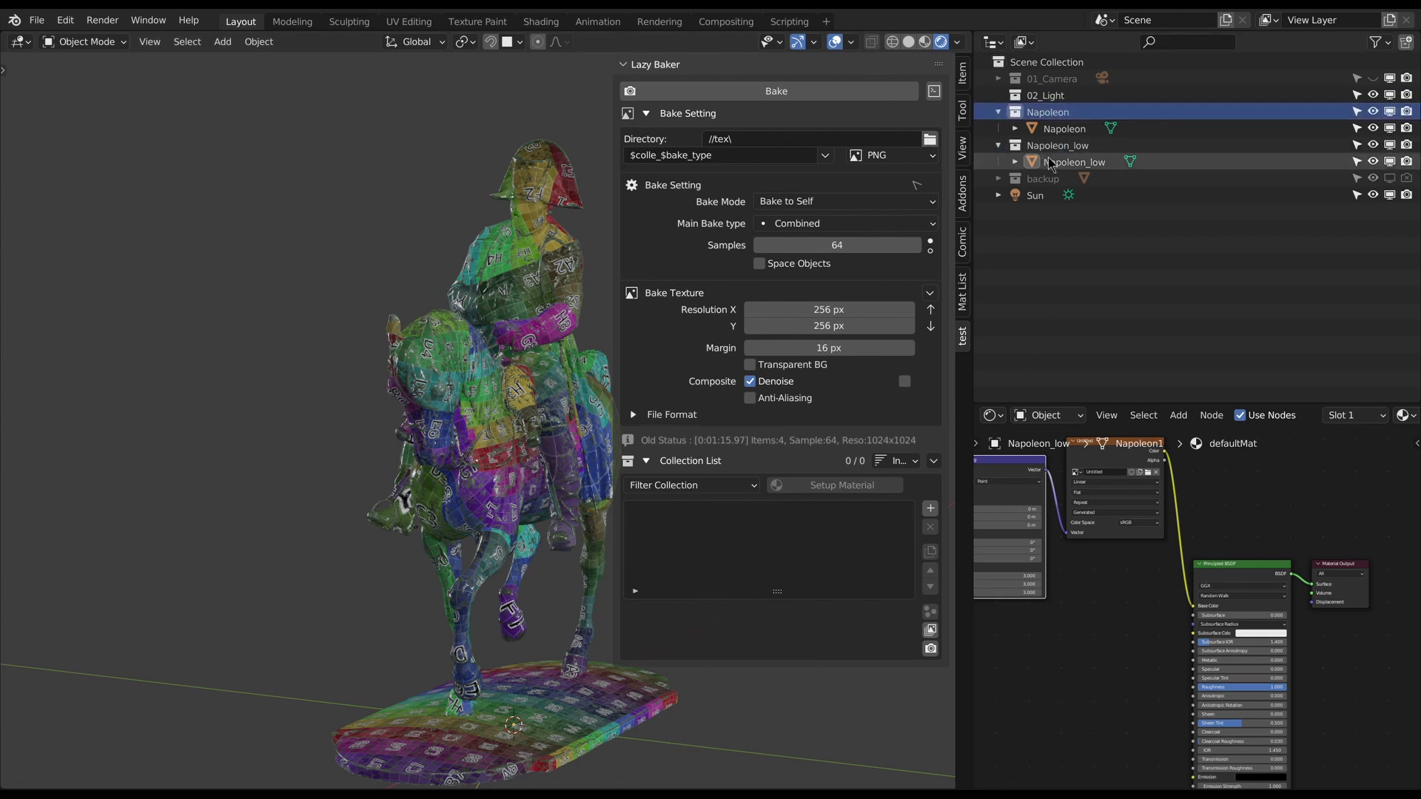
click(936, 510)
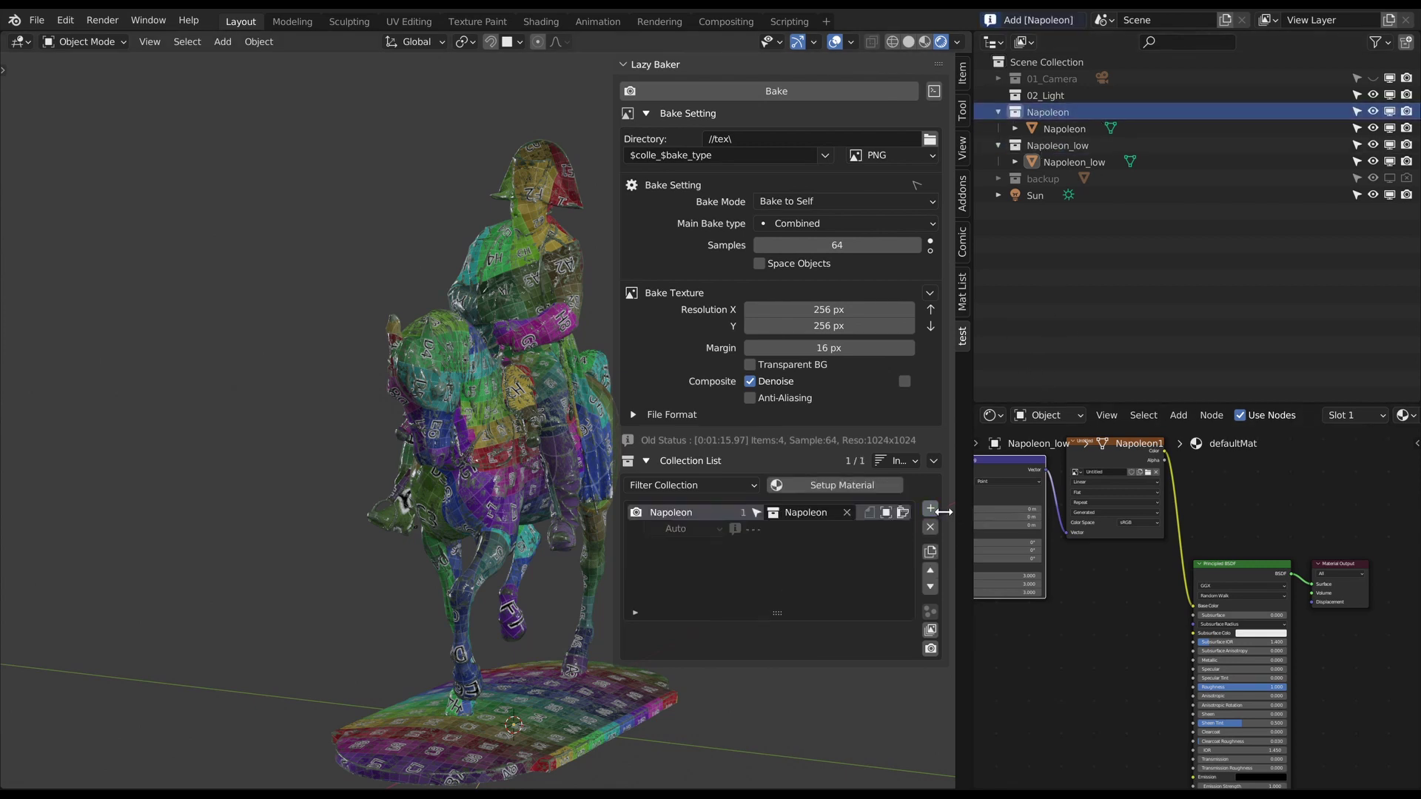
click(935, 510)
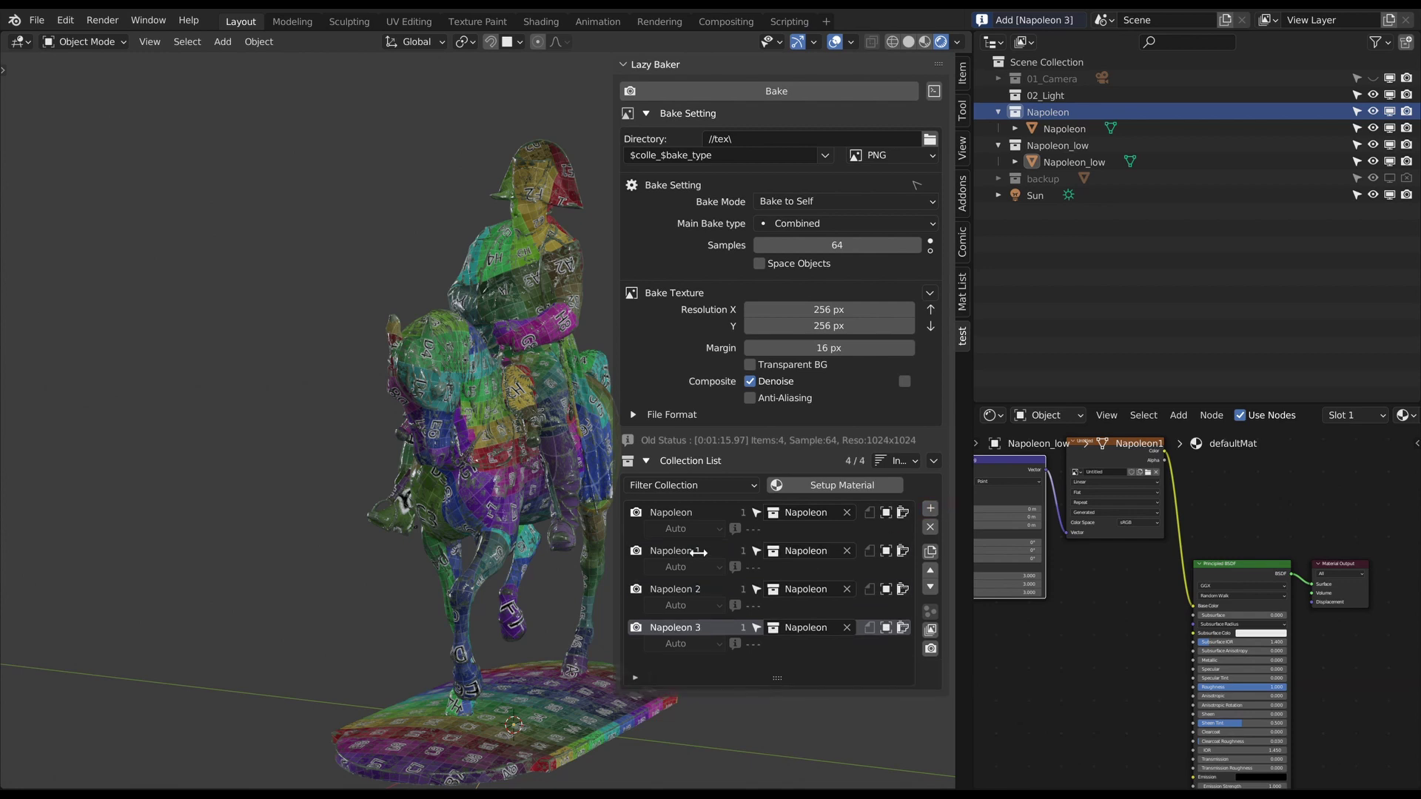
click(690, 530)
Set the four Napoleon entries to bake Base Color, Roughness, Normal and AO.
click(792, 400)
click(695, 569)
click(694, 456)
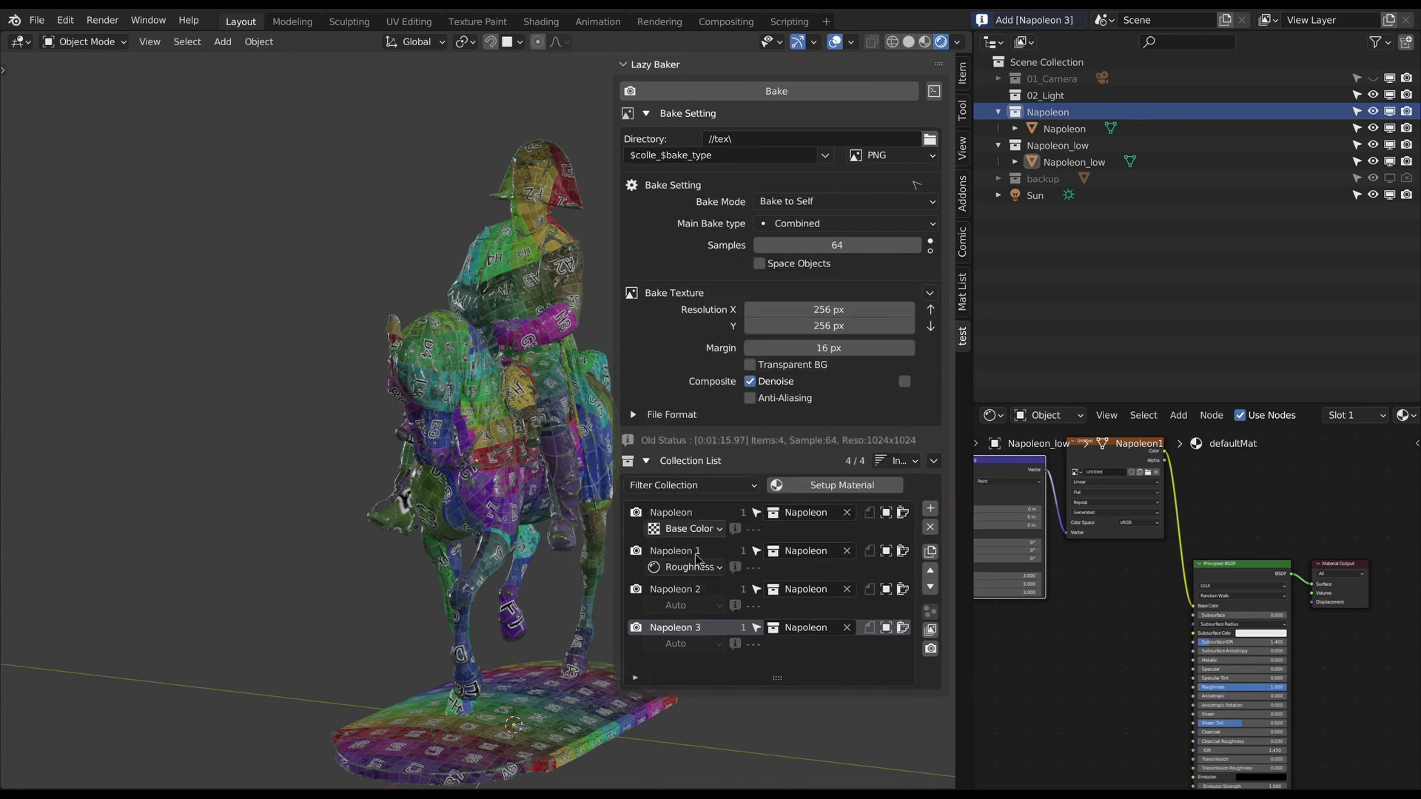
click(691, 605)
click(686, 457)
click(676, 644)
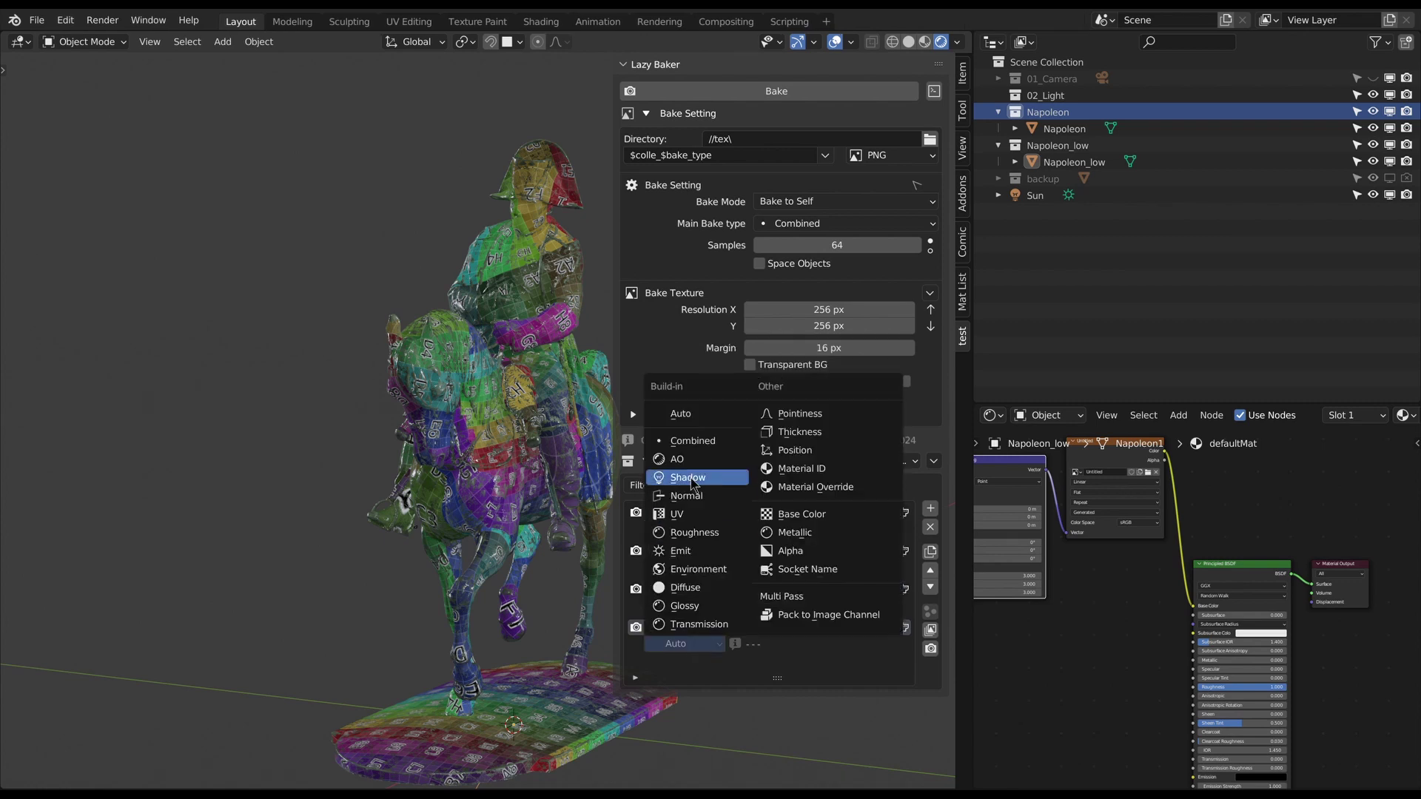
click(677, 459)
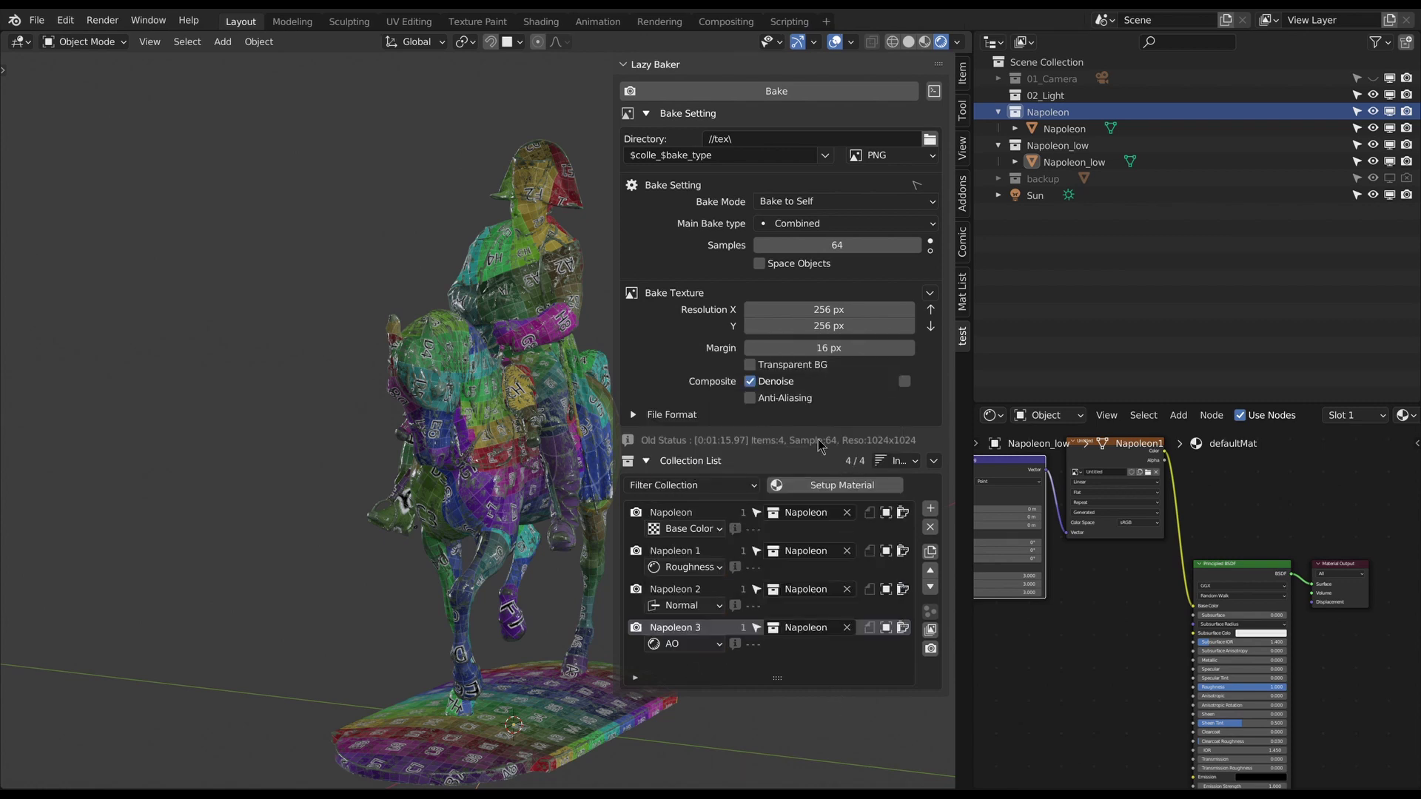
Set Bake Mode to High to Low and rename the Napoleon_low collection.
click(807, 201)
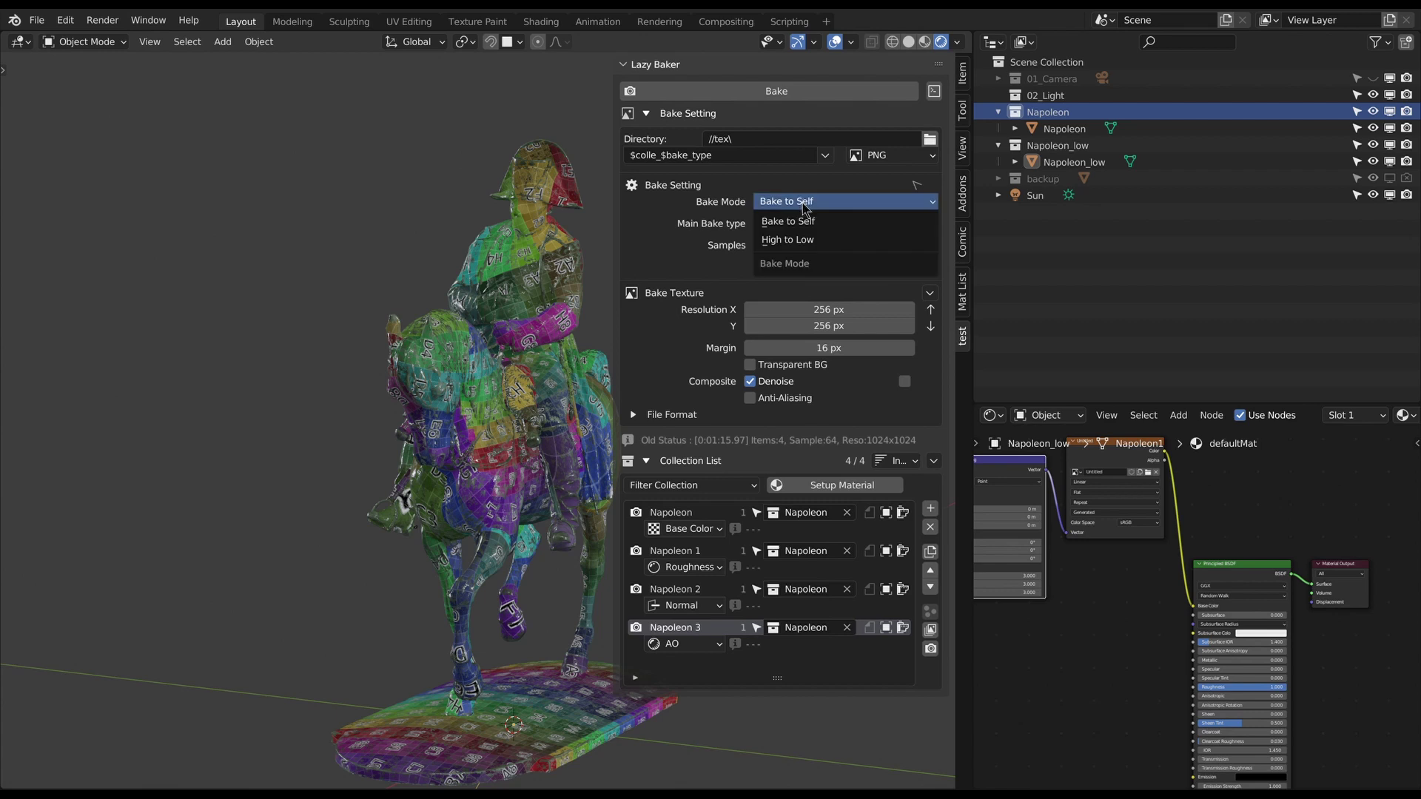
click(807, 240)
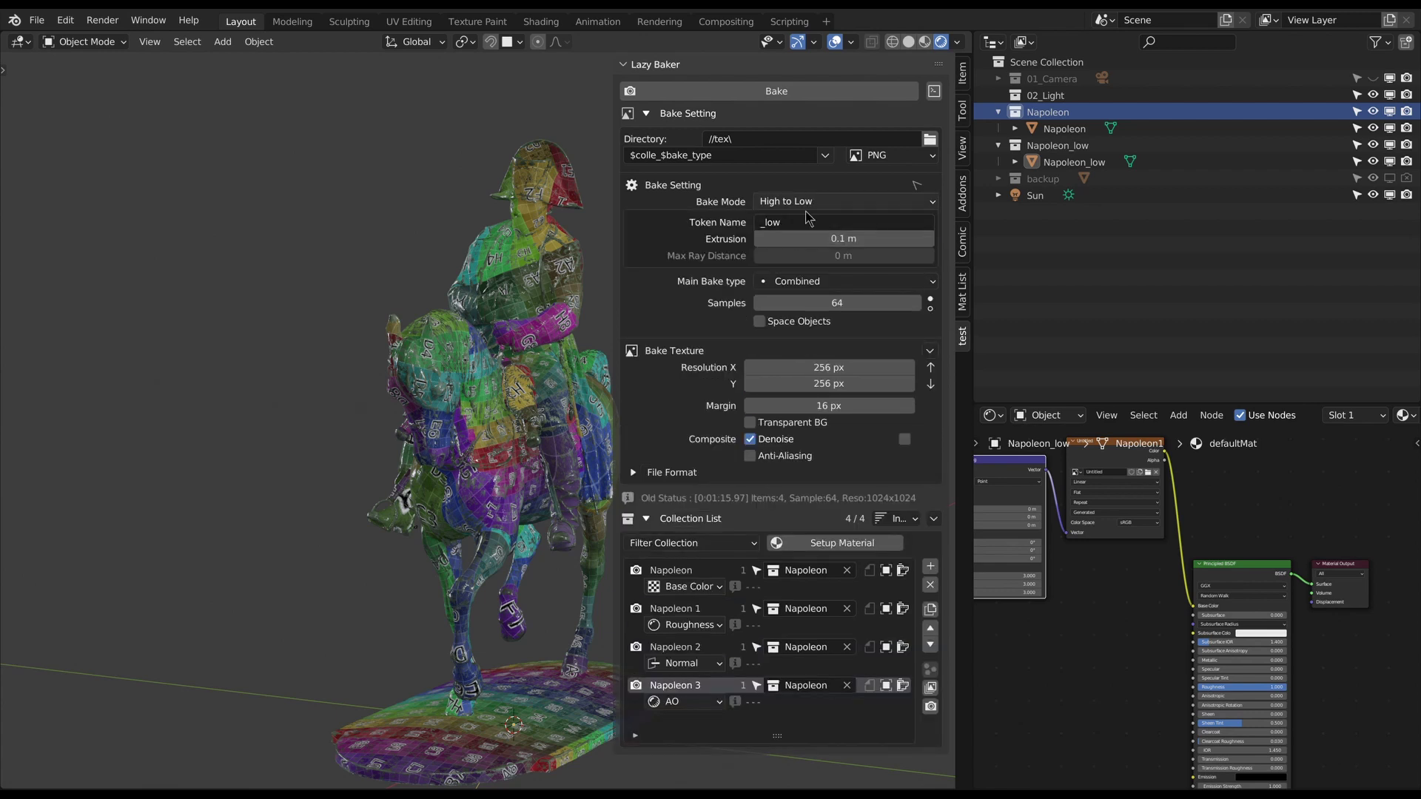
double_click(1080, 147)
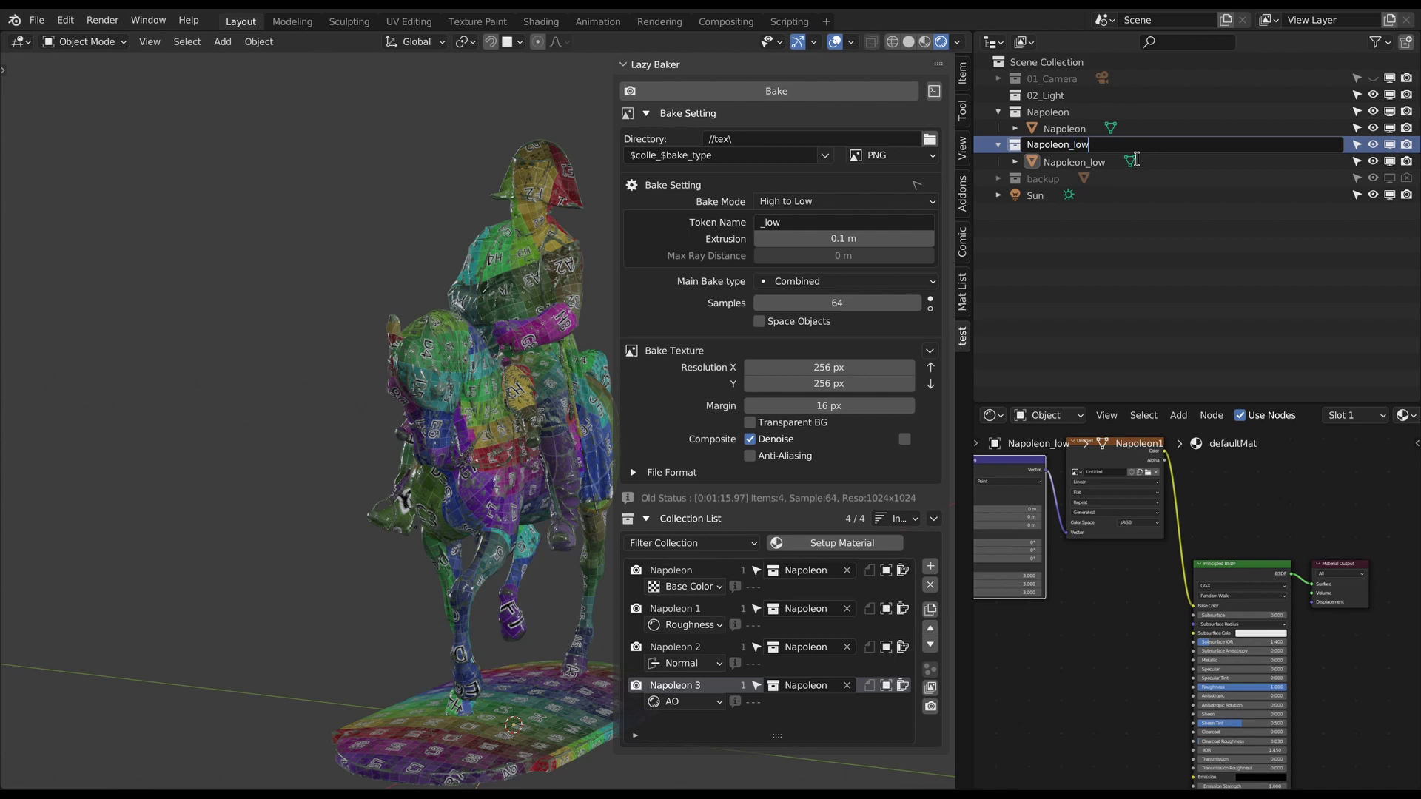
key(Return)
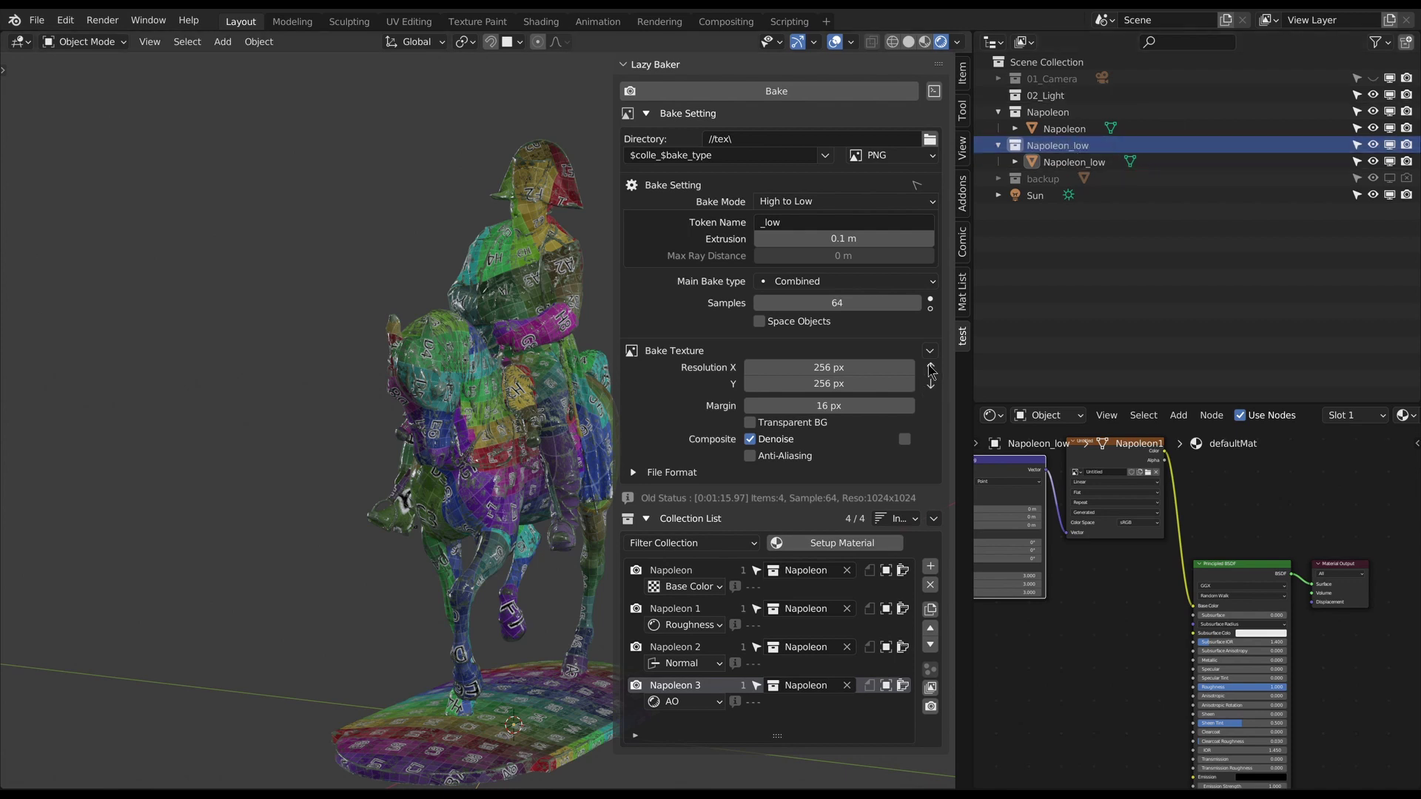
Raise the bake resolution to 1024 px and bake all four Napoleon maps.
click(931, 368)
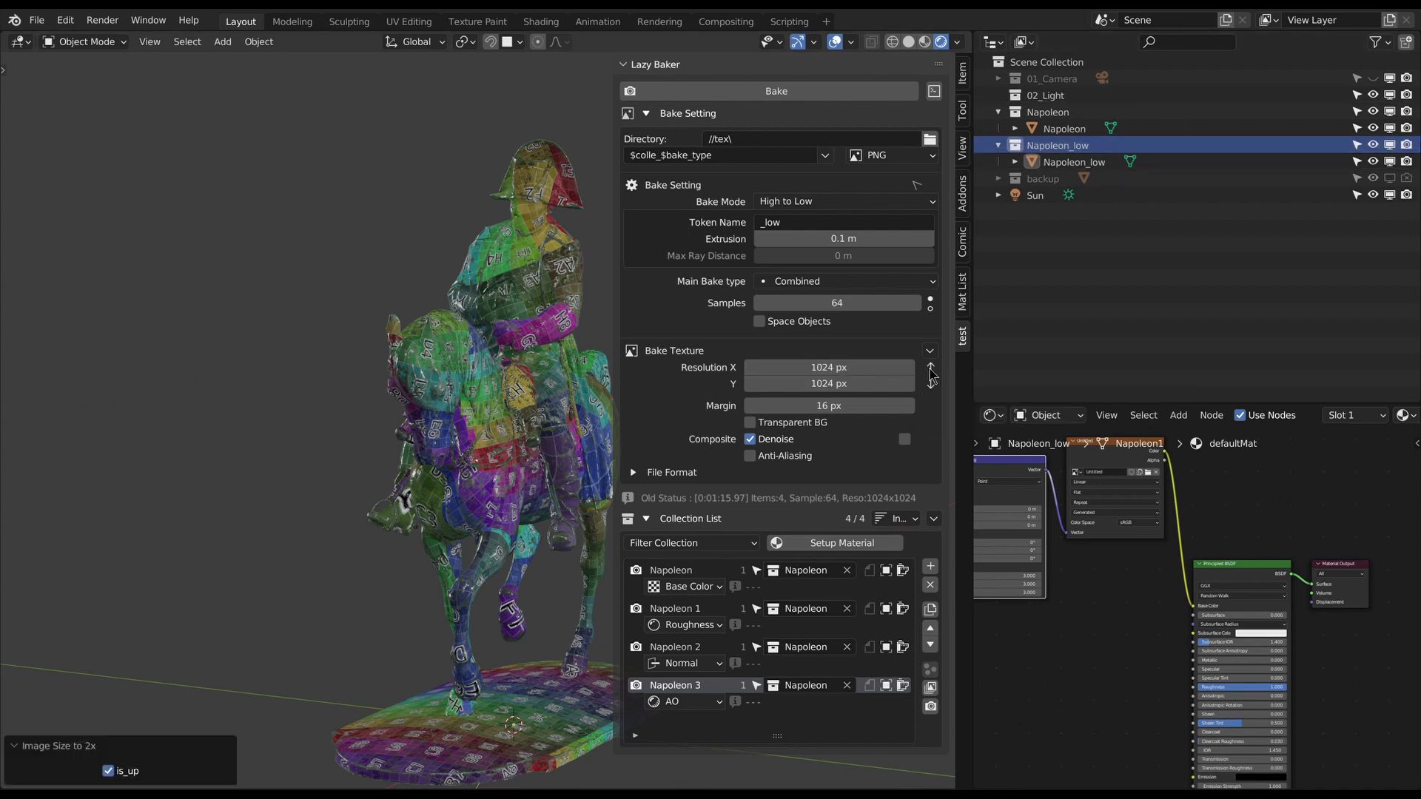
click(874, 92)
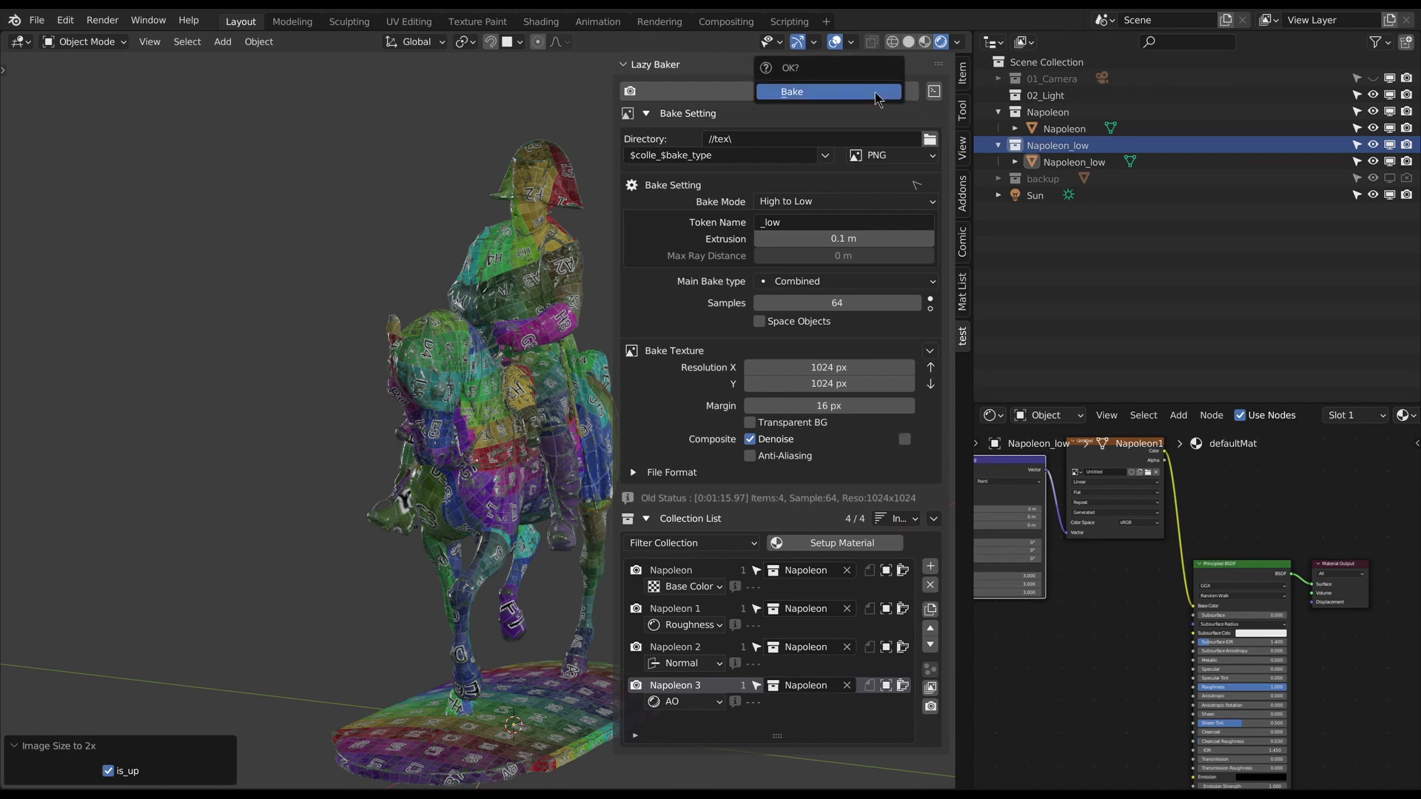
click(874, 92)
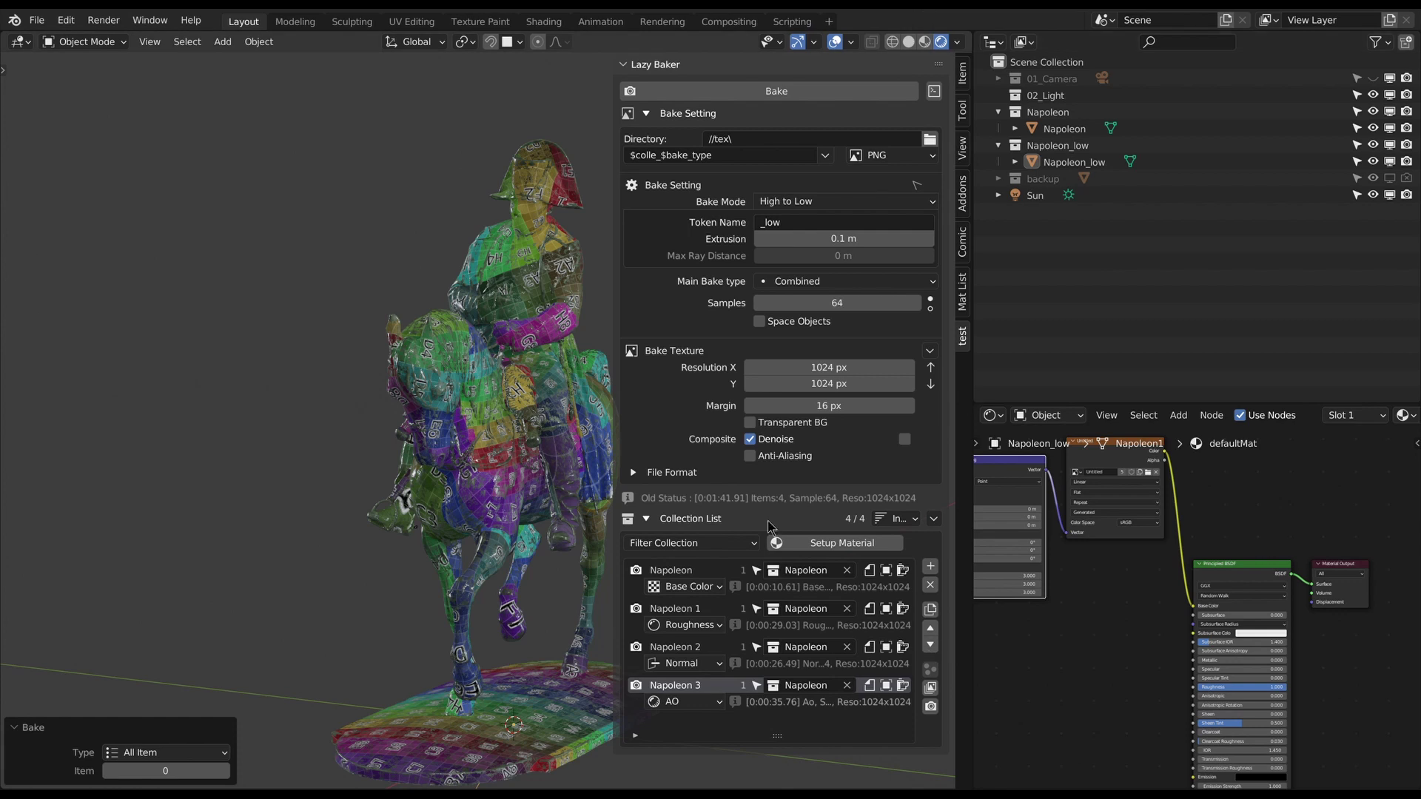
Create a material from the baked images, place the baked statue beside the original, and hide Napoleon_low.
click(853, 545)
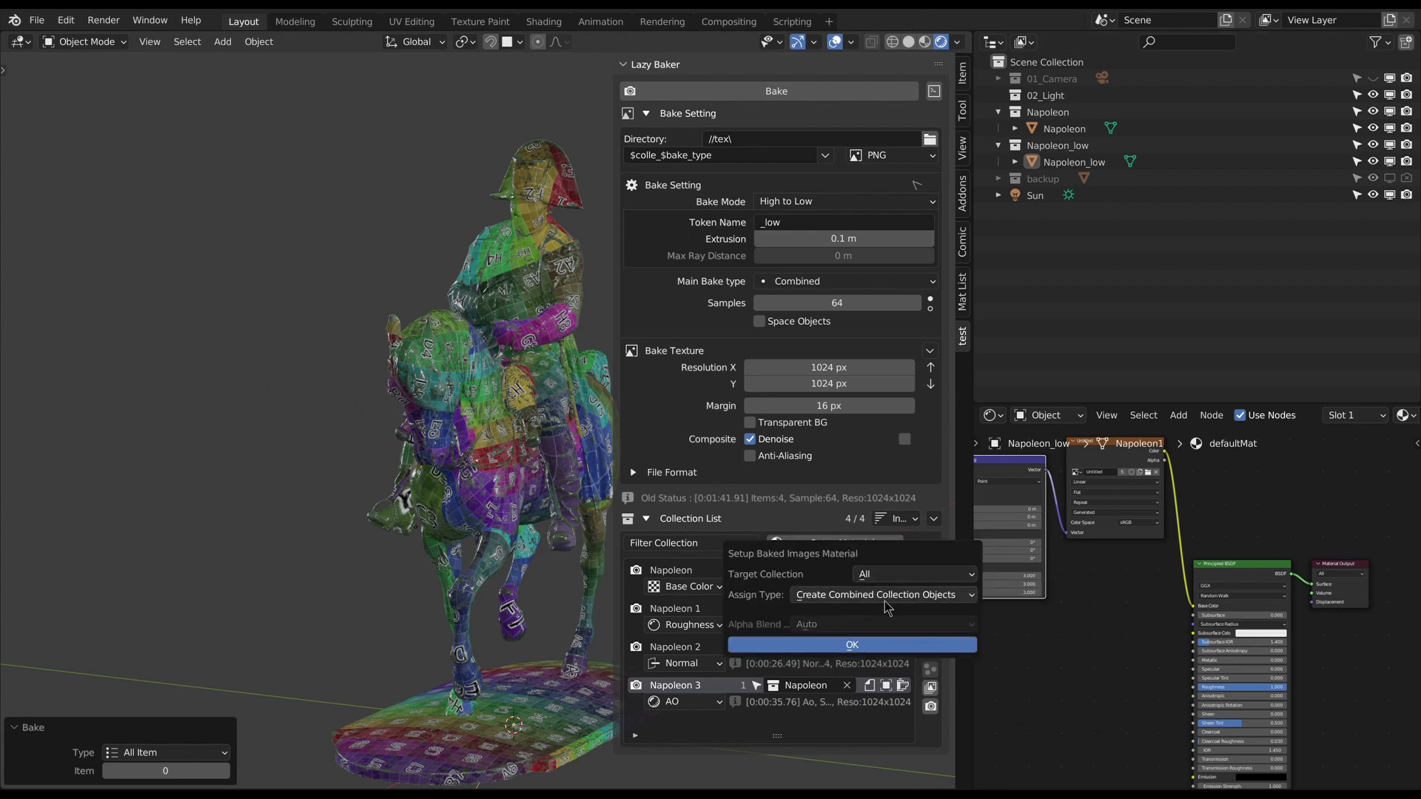
click(853, 646)
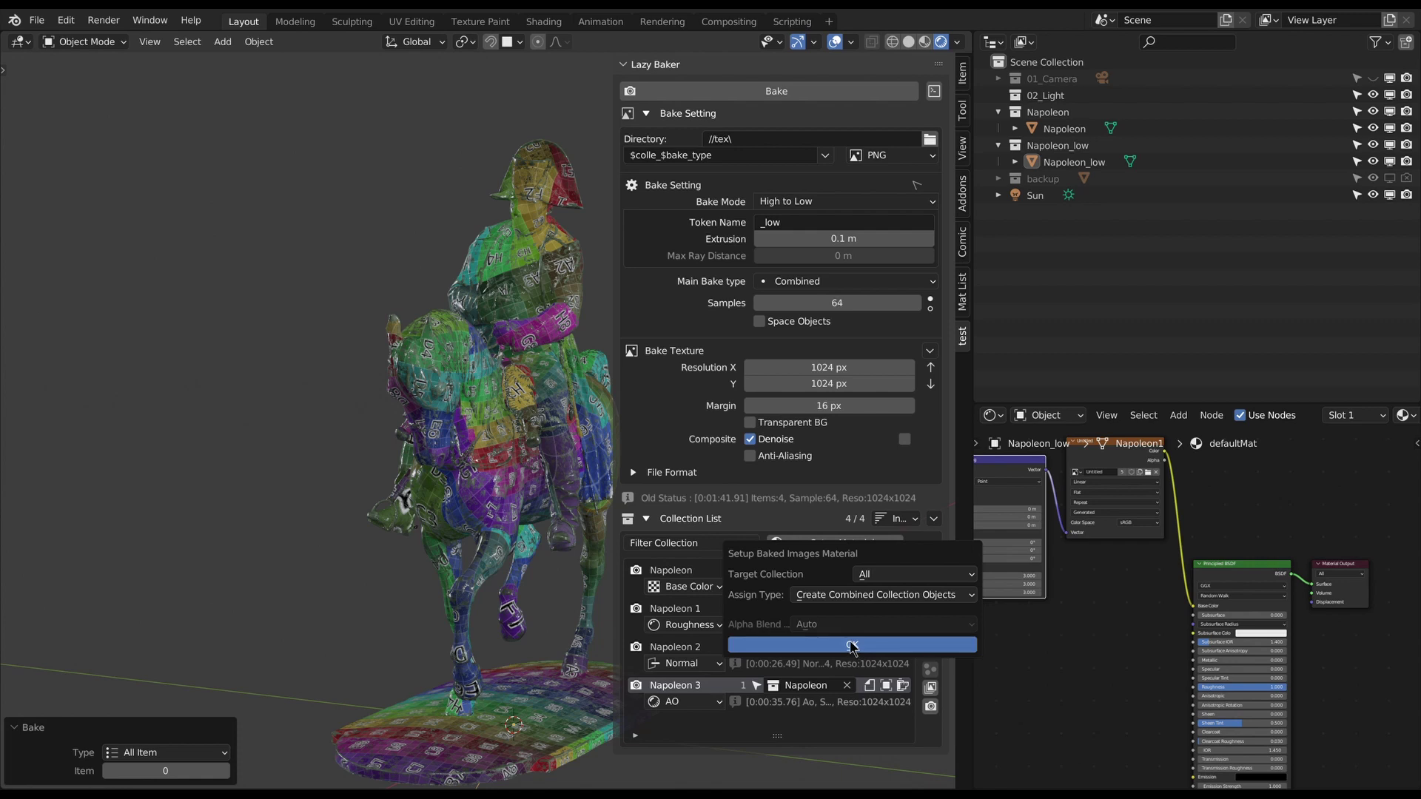
key(g)
key(y)
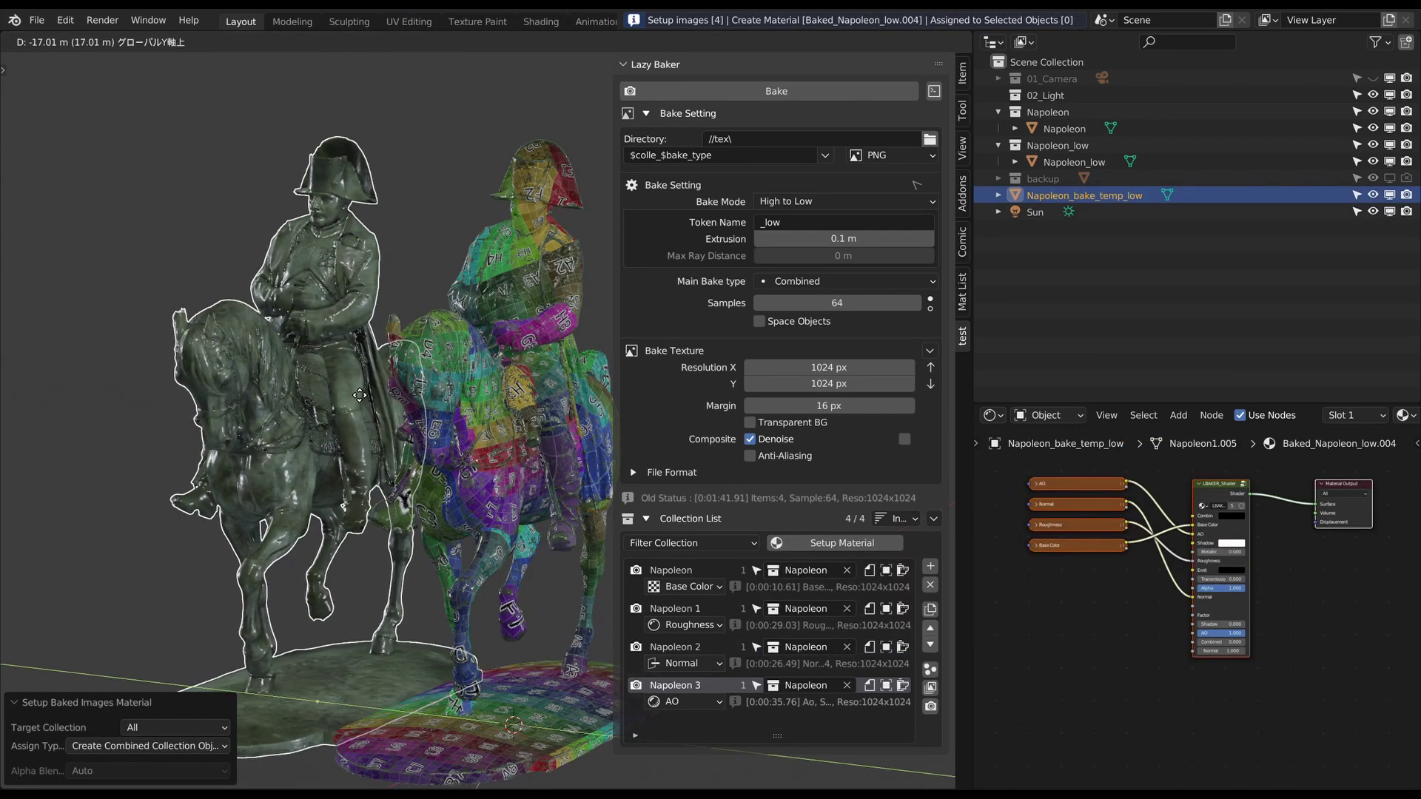
click(375, 403)
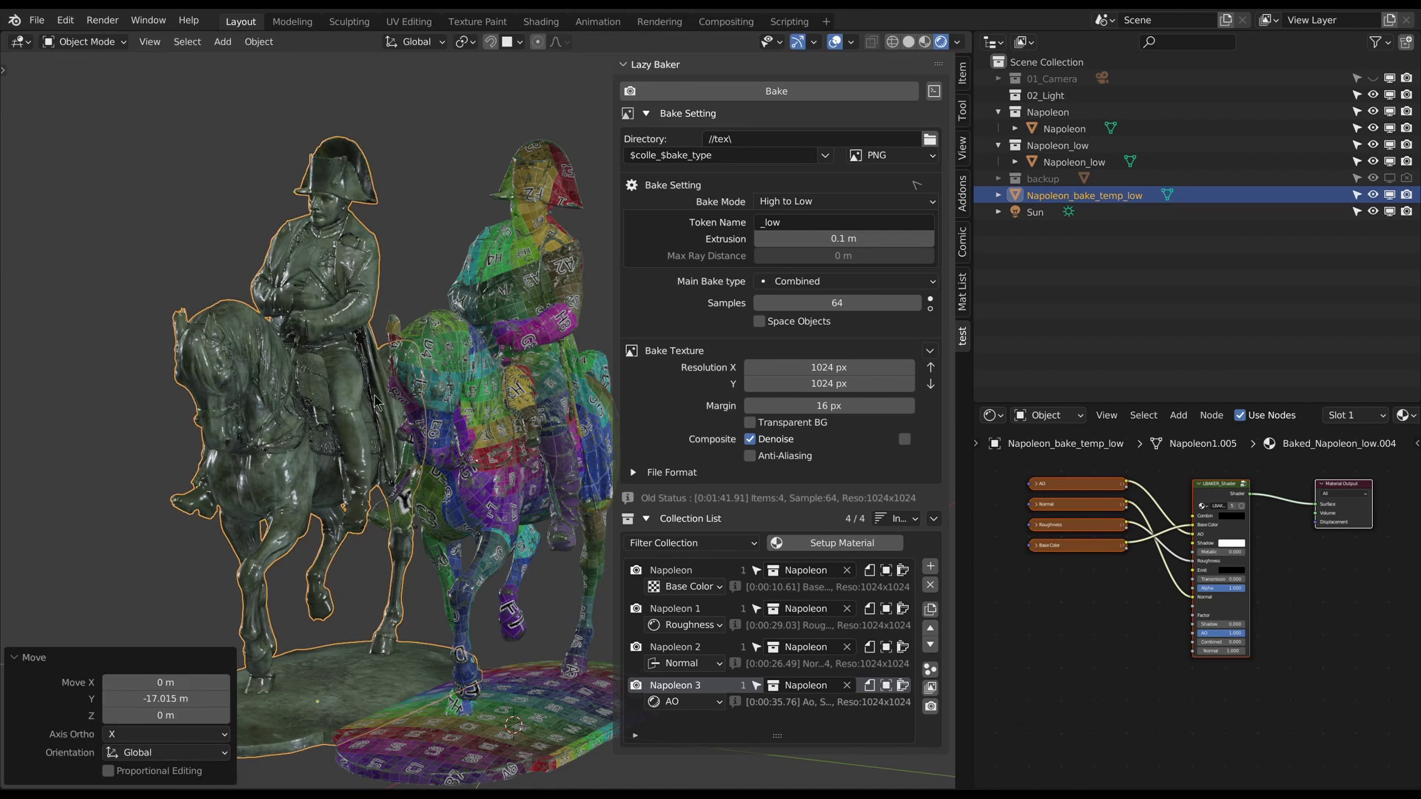
click(1374, 145)
Hide the Lazy Baker panel and turn on the wireframe overlay.
scroll(385, 414, up, 2)
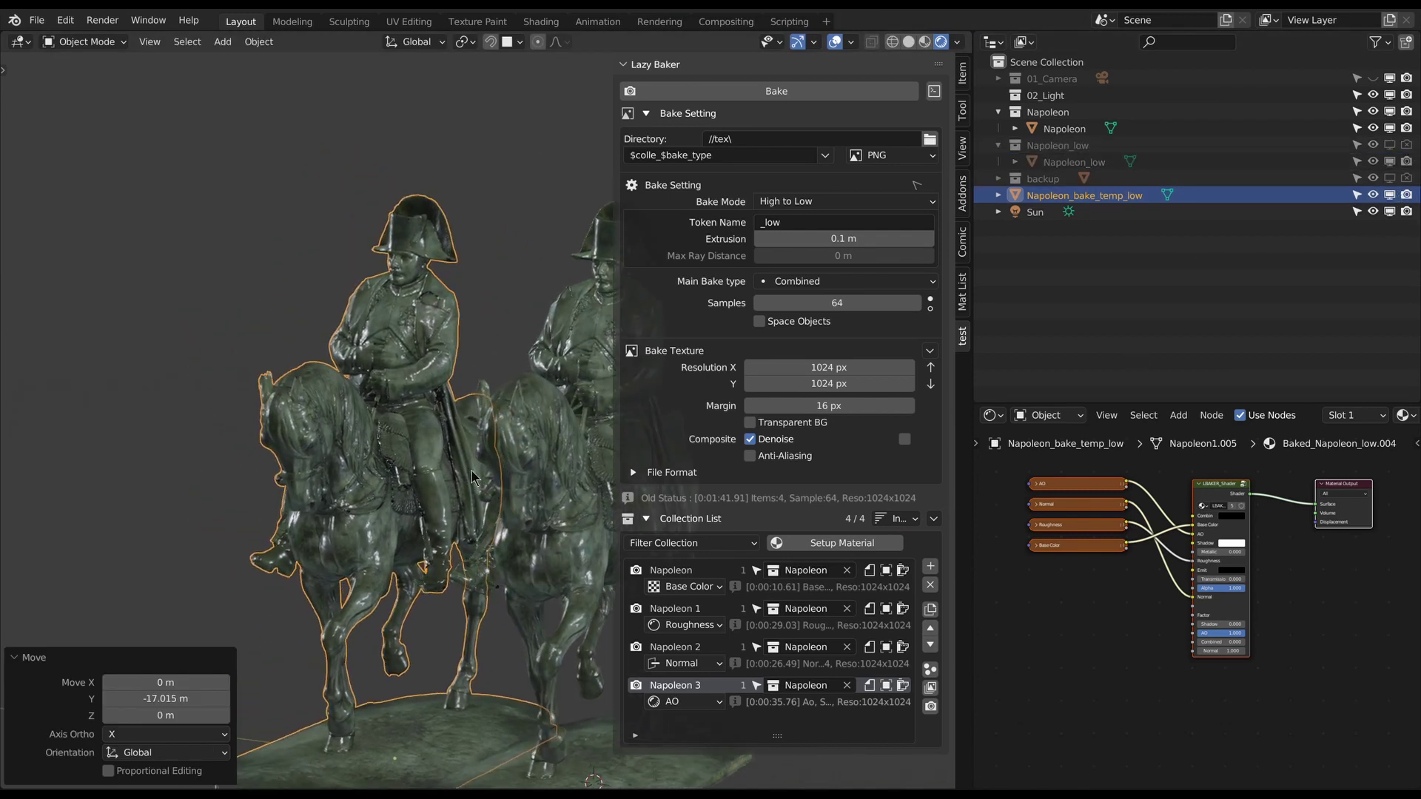
scroll(478, 494, up, 2)
scroll(483, 469, up, 1)
key(n)
scroll(587, 368, down, 2)
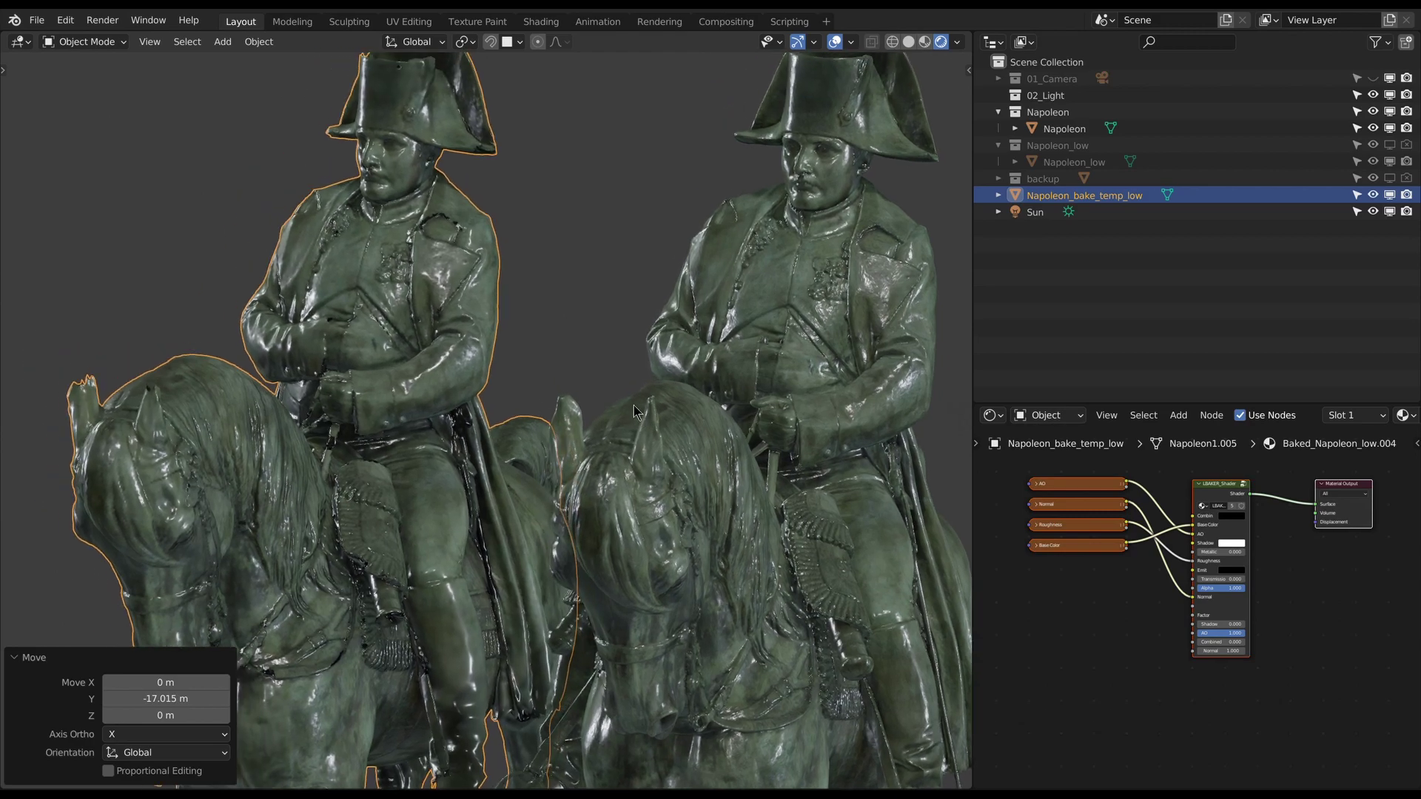
scroll(622, 385, down, 1)
scroll(664, 406, down, 2)
key(z)
click(668, 427)
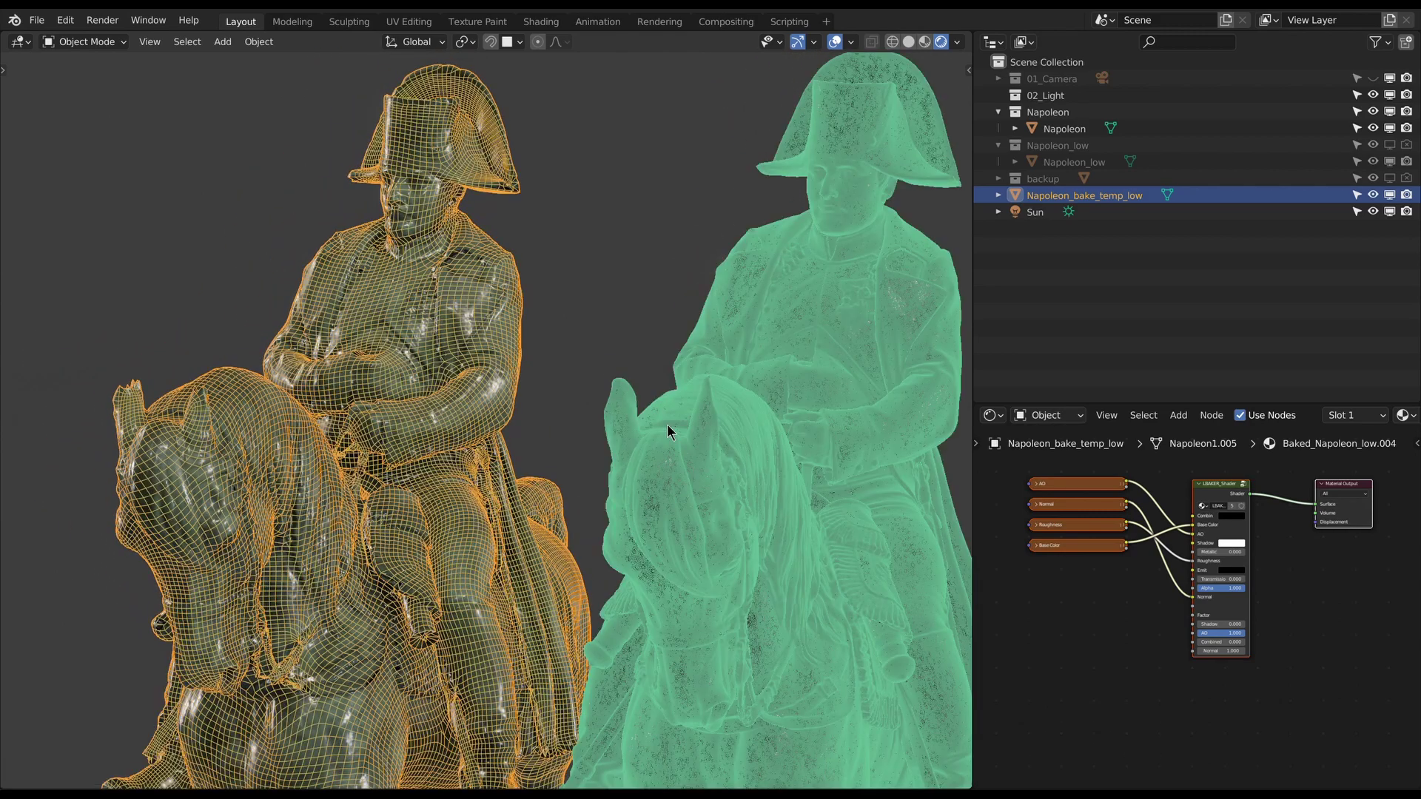
Zoom in to inspect the low-poly wireframe, then turn the overlay back off.
scroll(634, 438, up, 2)
scroll(668, 455, up, 3)
scroll(668, 455, down, 1)
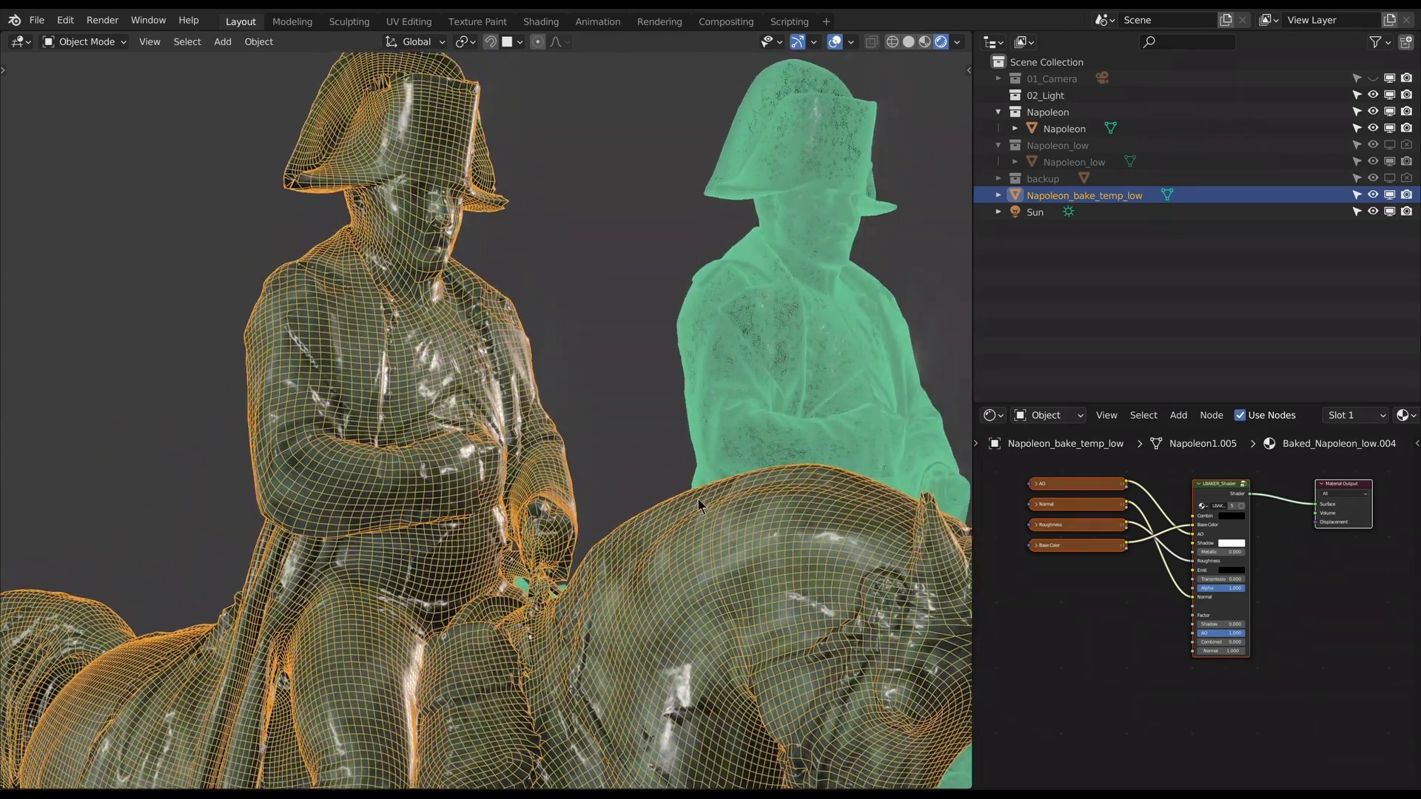
scroll(691, 496, down, 1)
scroll(673, 469, down, 2)
scroll(659, 470, down, 1)
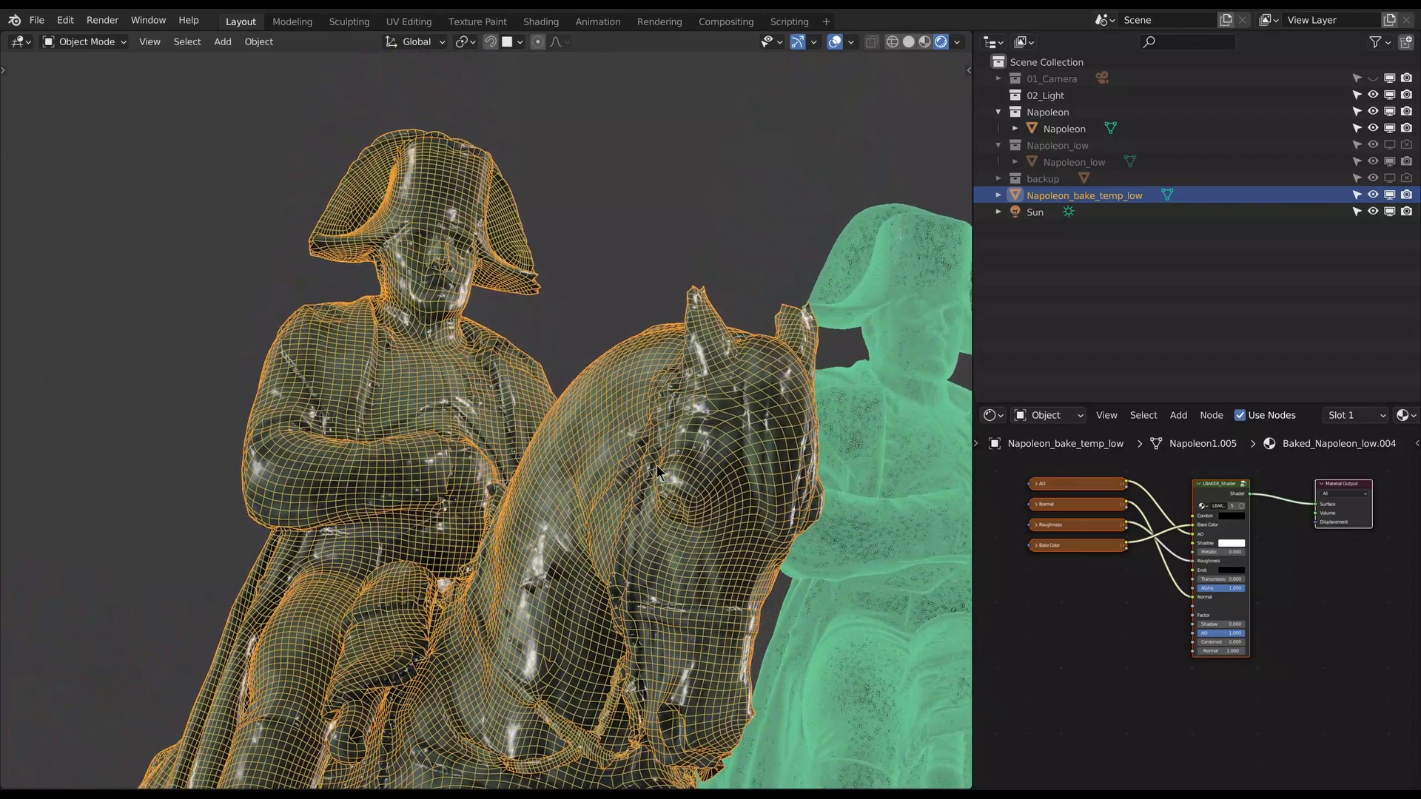
key(z)
click(656, 479)
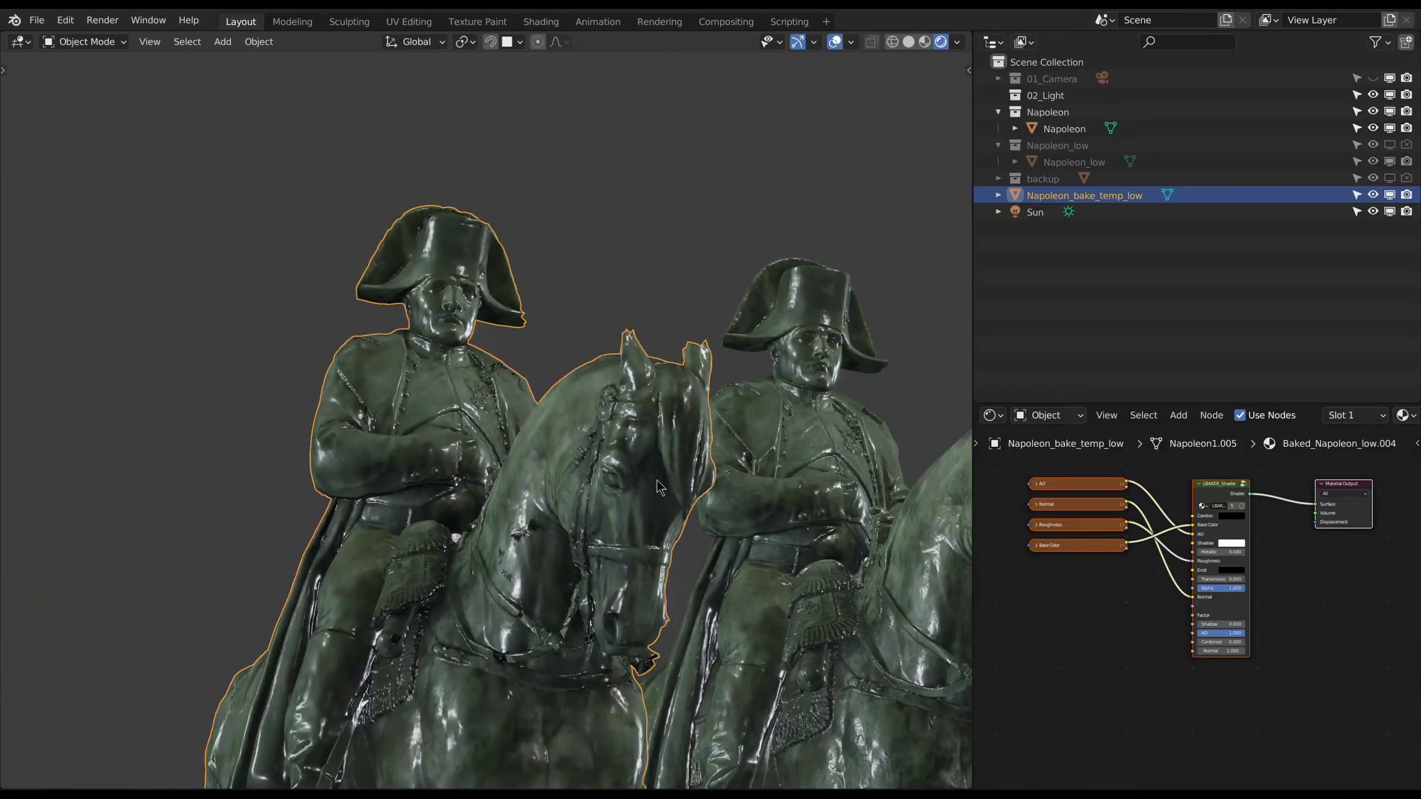
Preview the baked AO, roughness, base colour and normal maps on the low-poly statue.
click(962, 391)
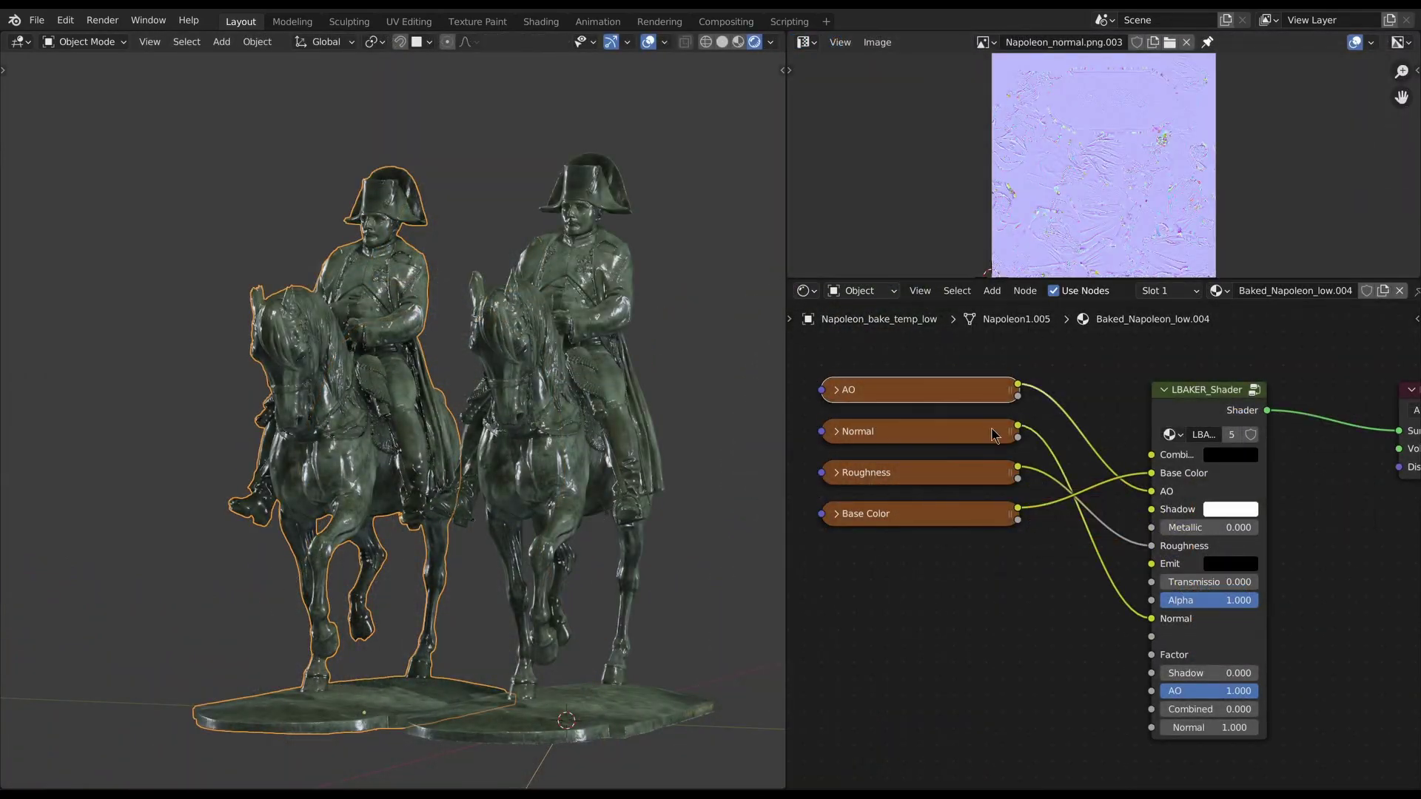
click(953, 477)
click(955, 525)
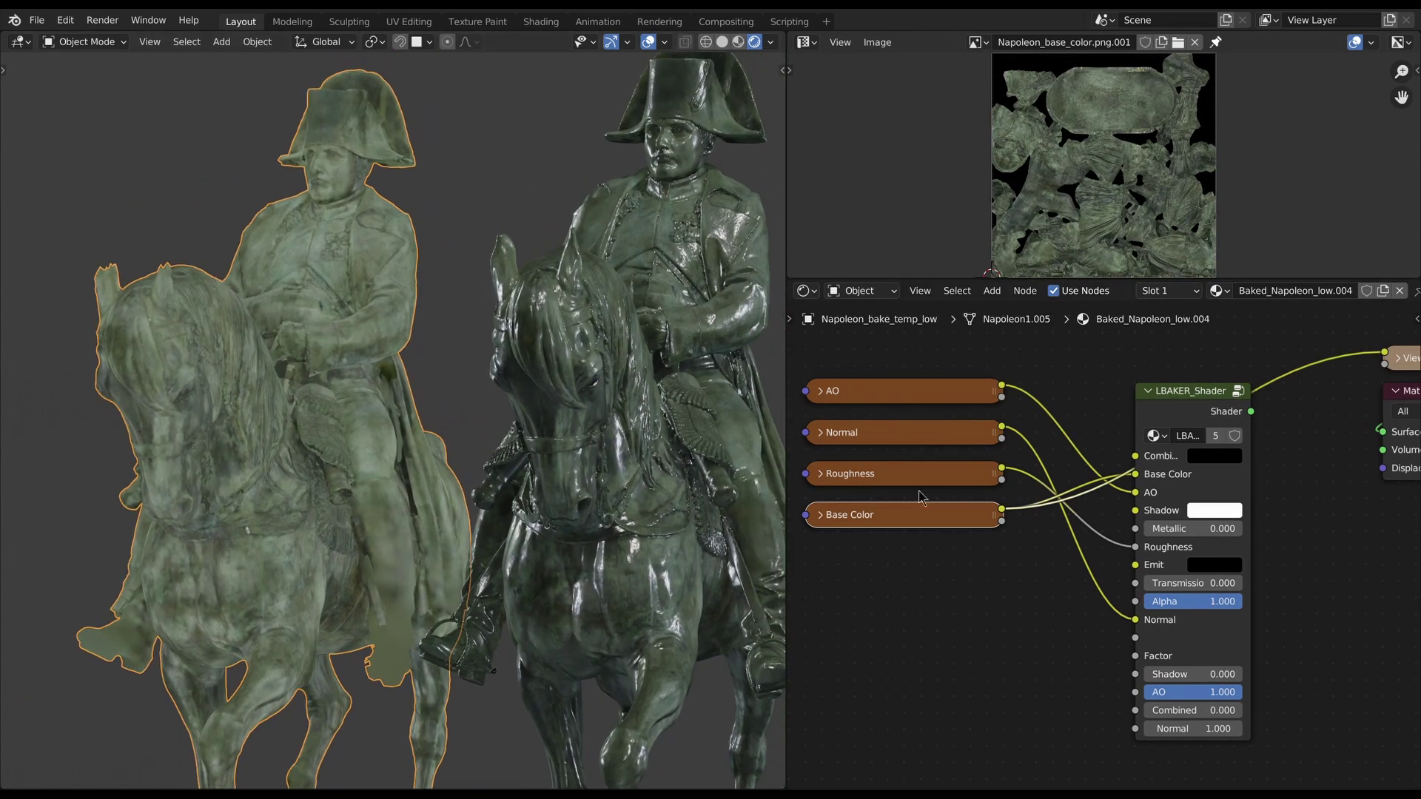
click(924, 481)
ctrl+shift+click(918, 436)
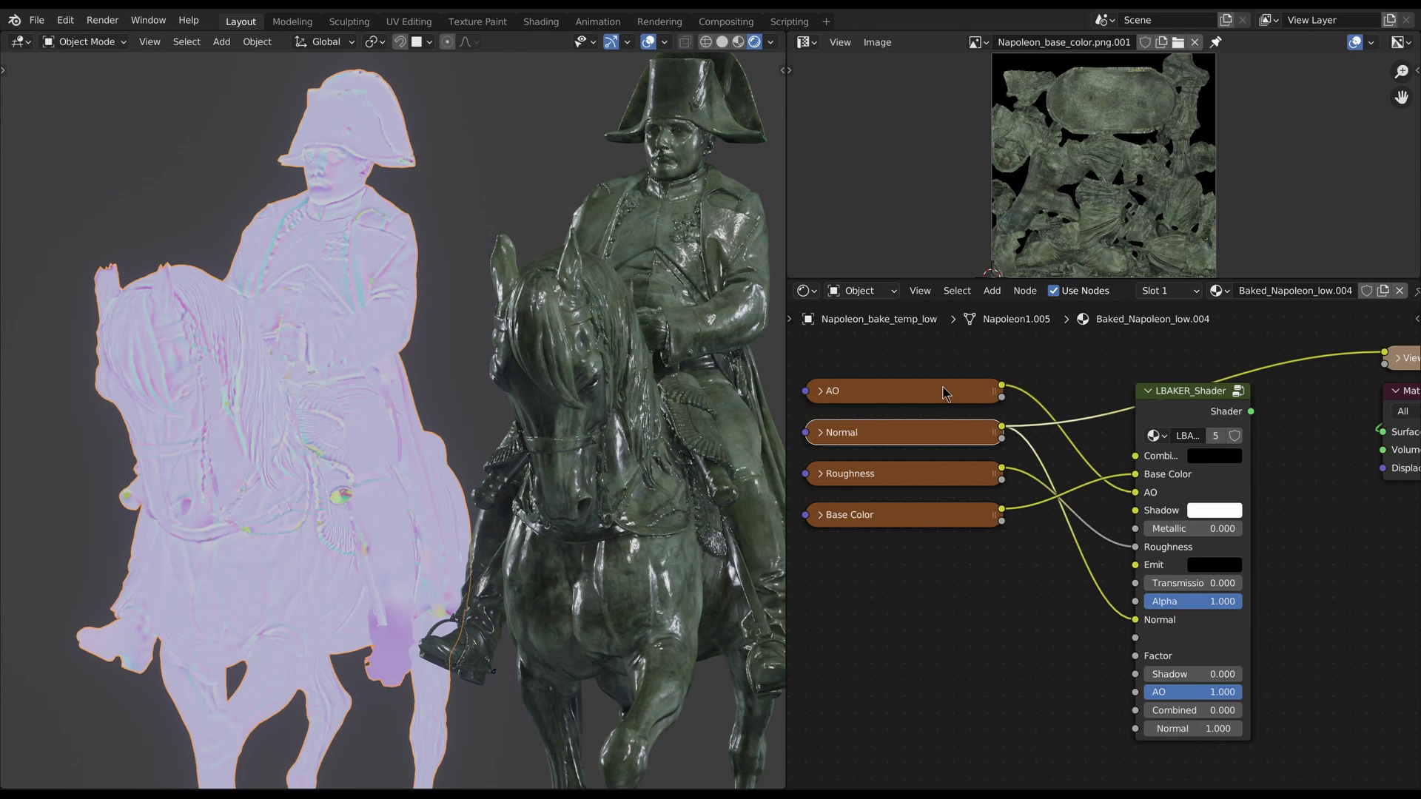
ctrl+shift+click(946, 393)
Reconnect the full LBAKER_Shader and start editing the Normal factor.
ctrl+shift+click(1170, 411)
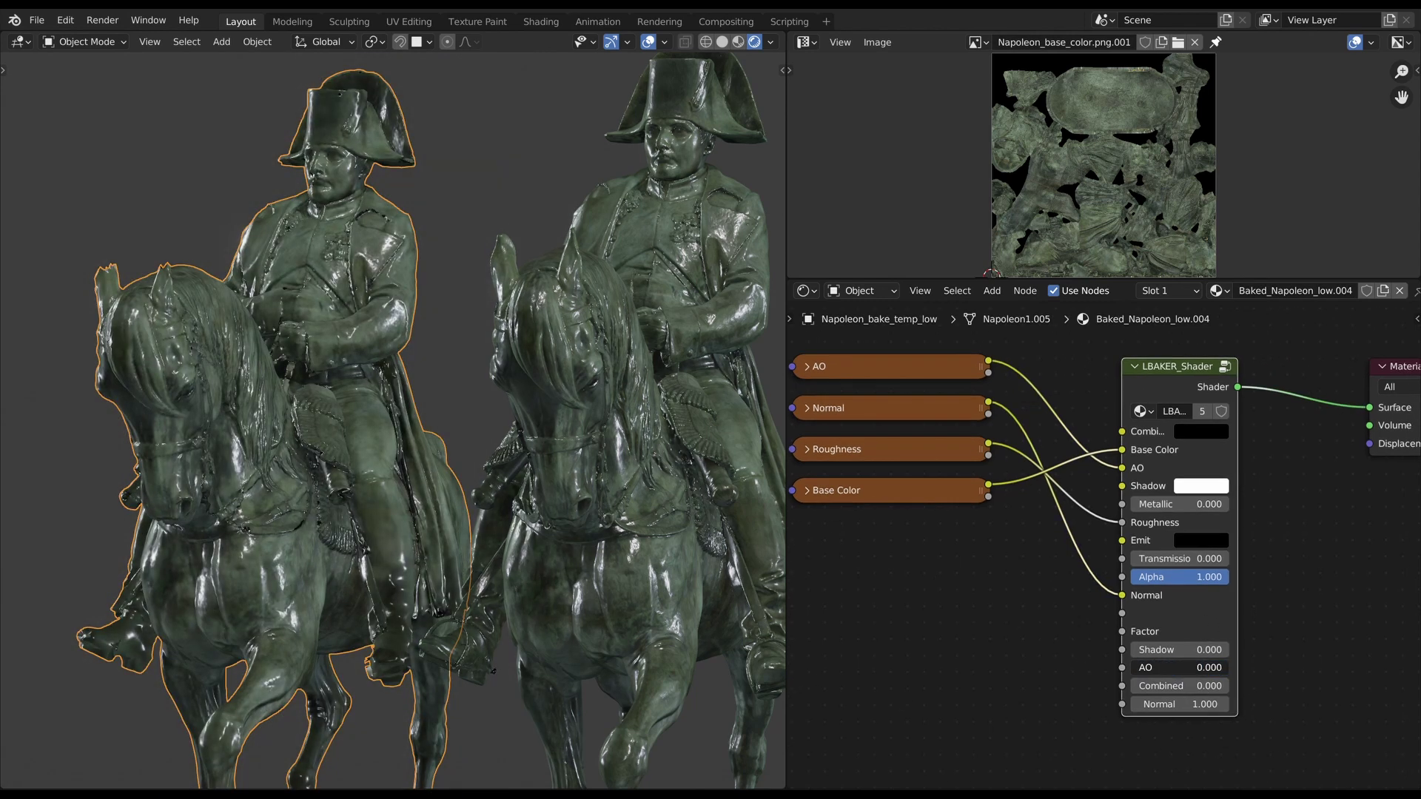
click(1198, 704)
text(2)
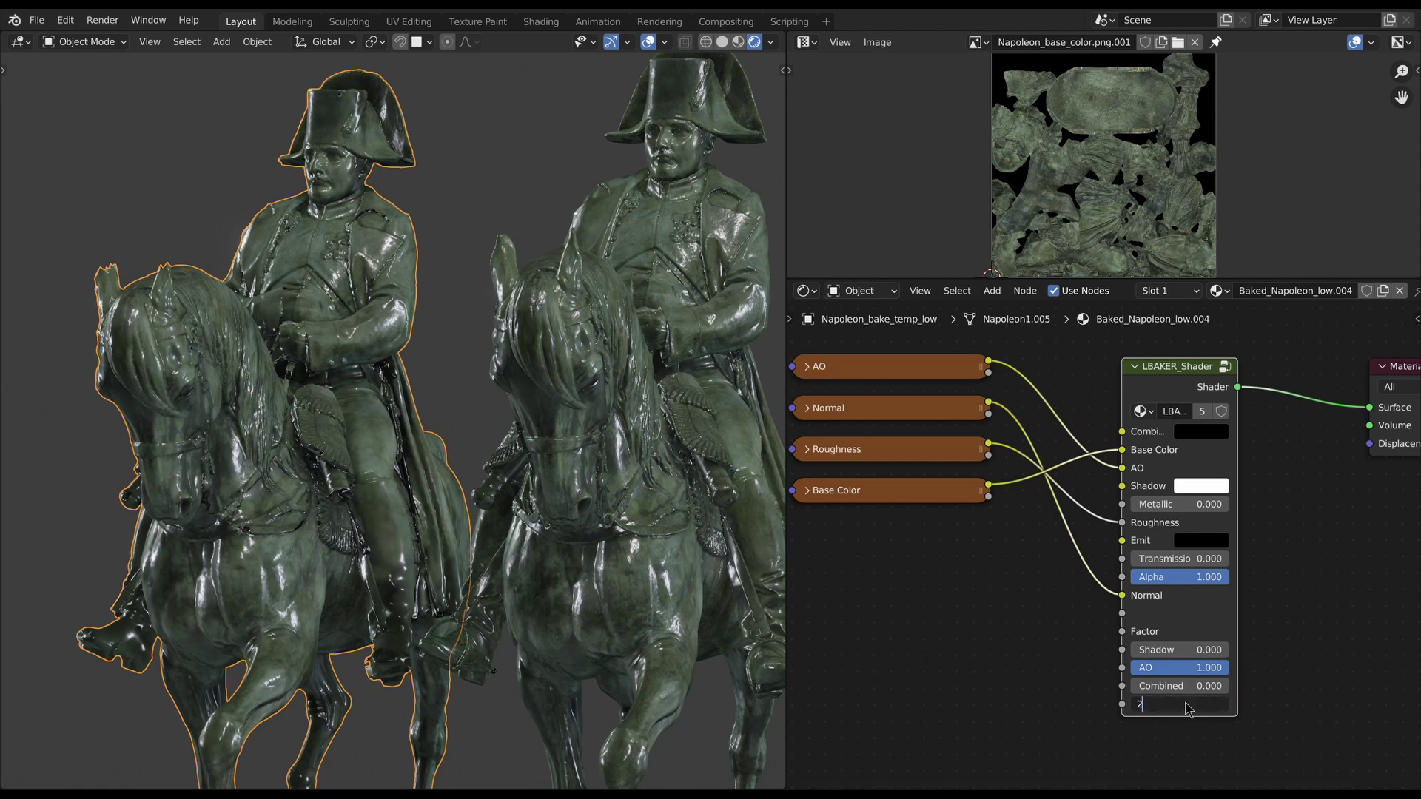
key(Return)
click(1188, 705)
Set the Normal factor to 1, then view the fence in Rendered shading without wireframe.
text(1)
key(Return)
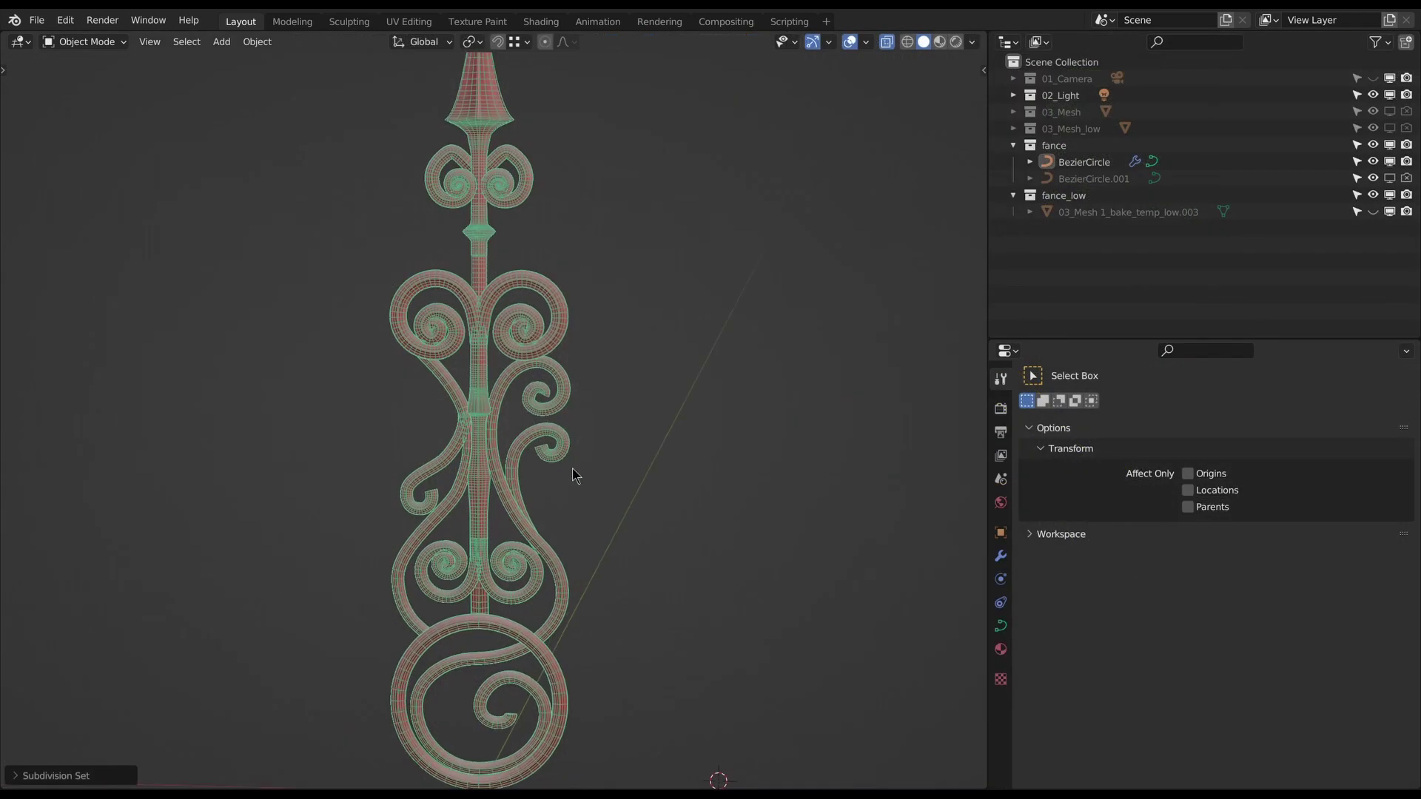
key(z)
click(734, 428)
click(956, 42)
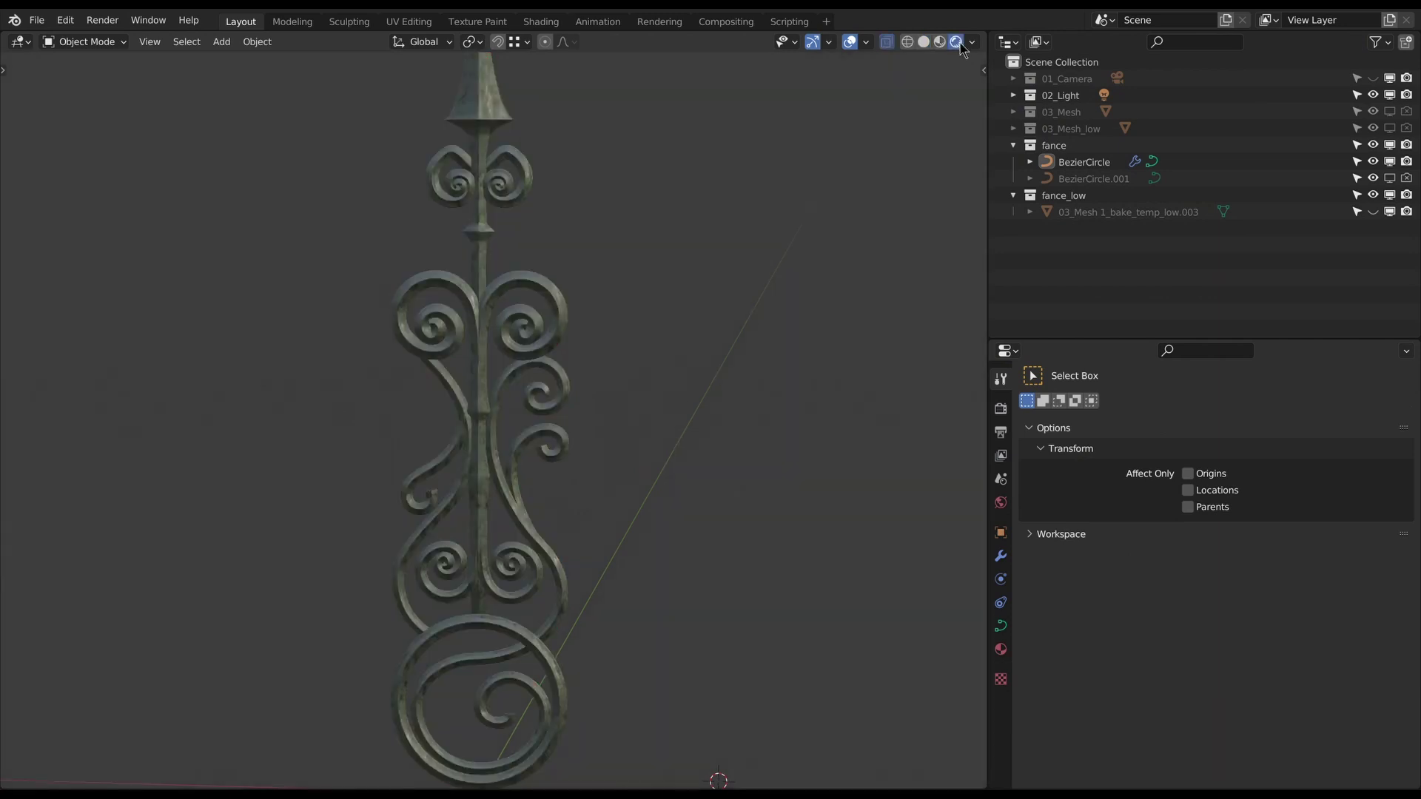
Open the Lazy Baker sidebar showing Bake to Self, Combined, 32 samples, 256 px.
scroll(816, 264, down, 2)
scroll(814, 273, down, 2)
key(n)
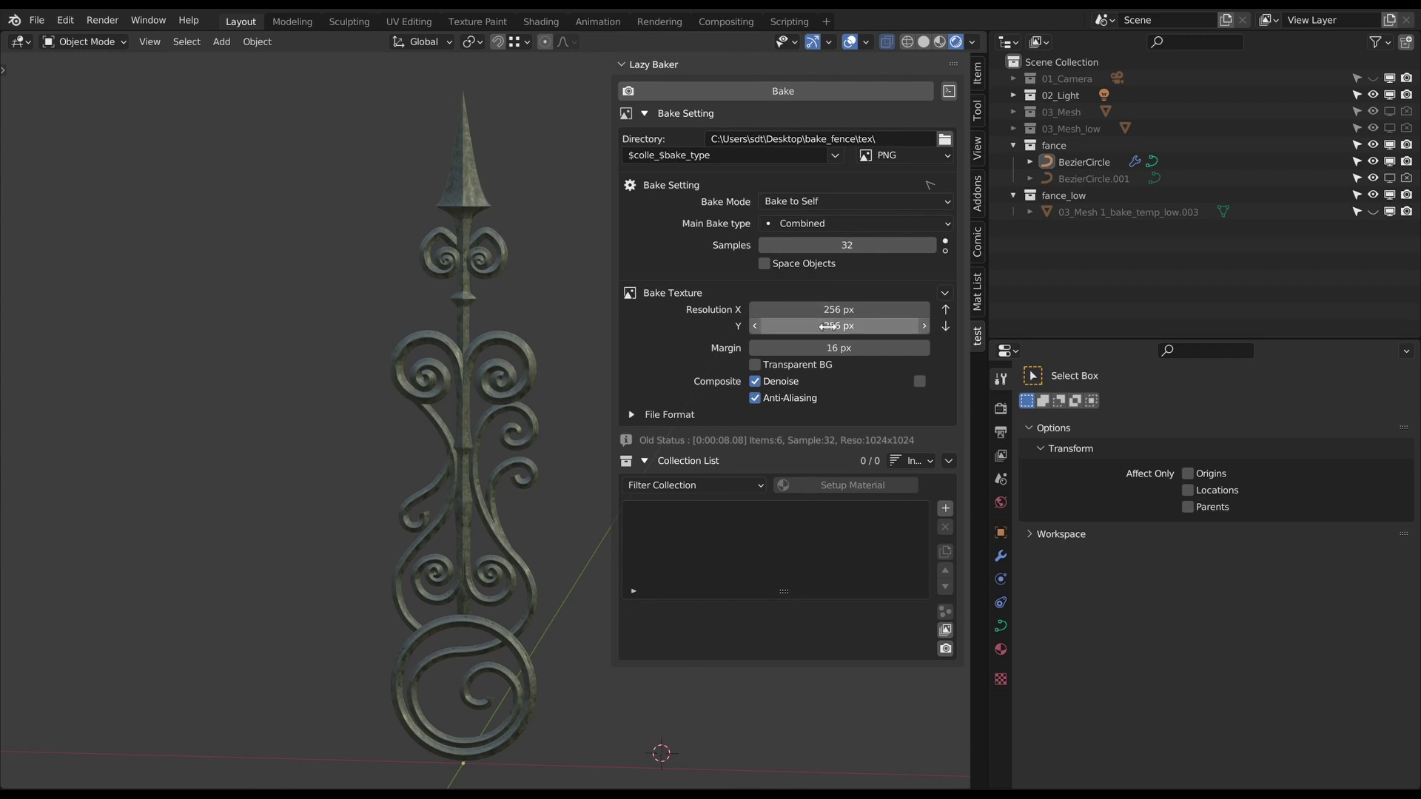
Add the fance collection to Lazy Baker's bake list.
click(1054, 145)
click(945, 509)
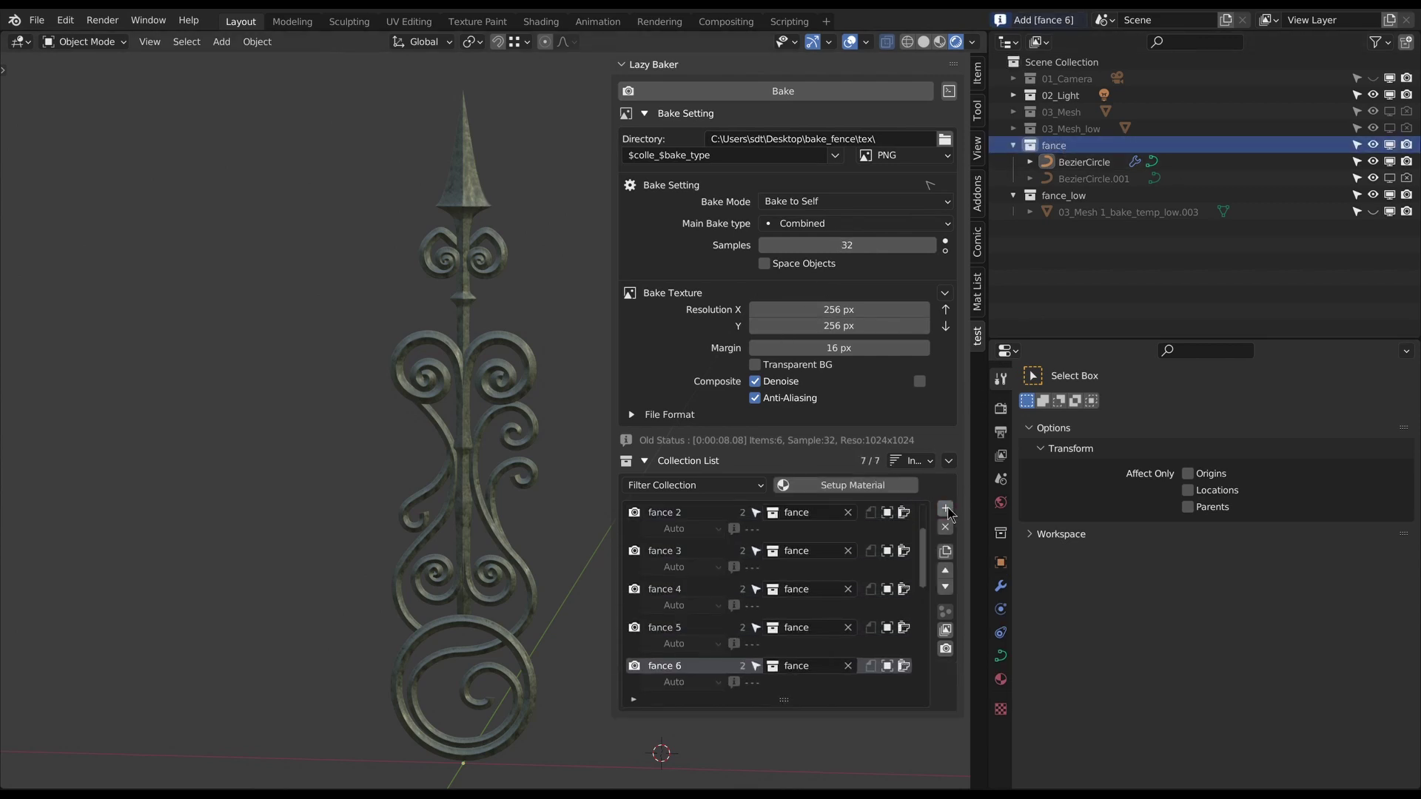
scroll(800, 772, down, 2)
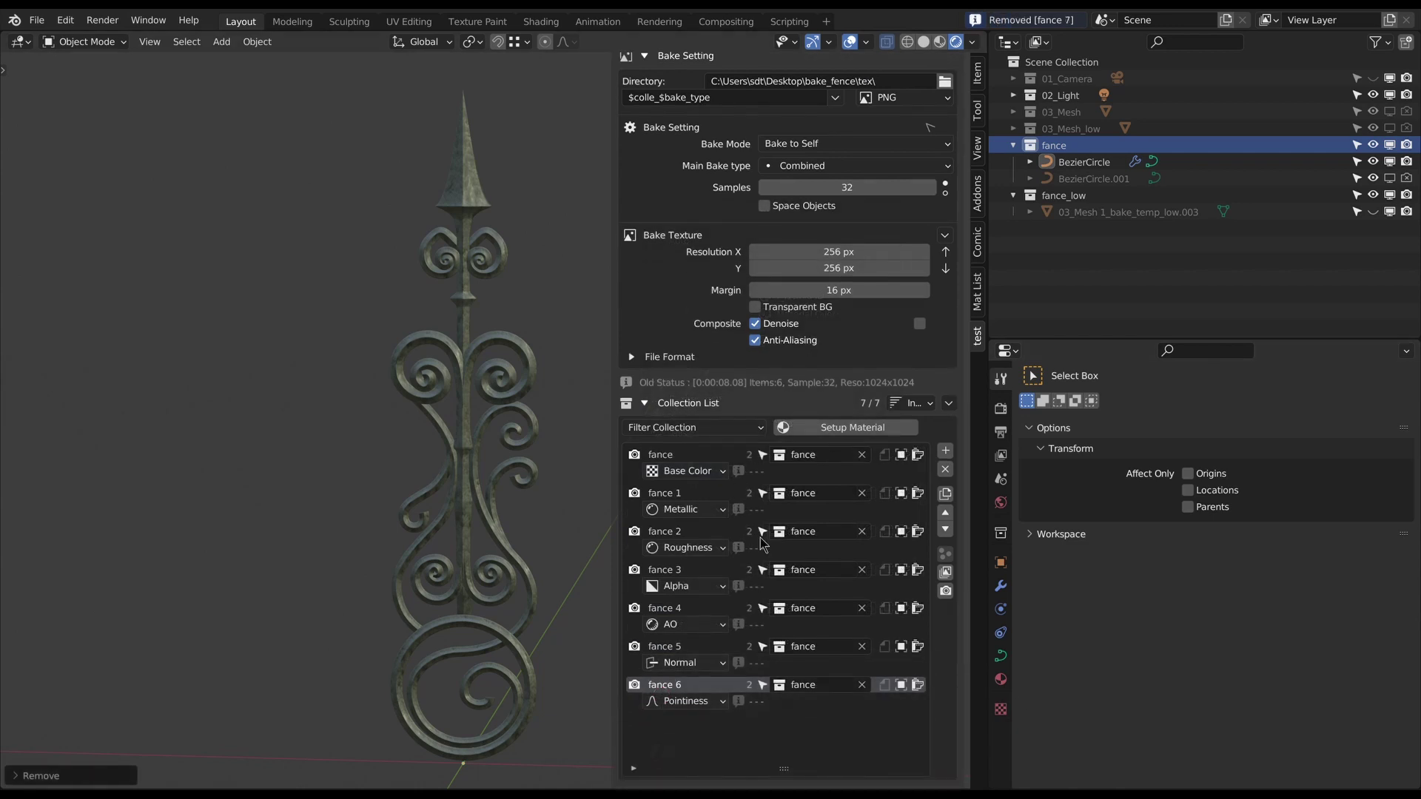
scroll(801, 377, up, 1)
scroll(786, 359, up, 1)
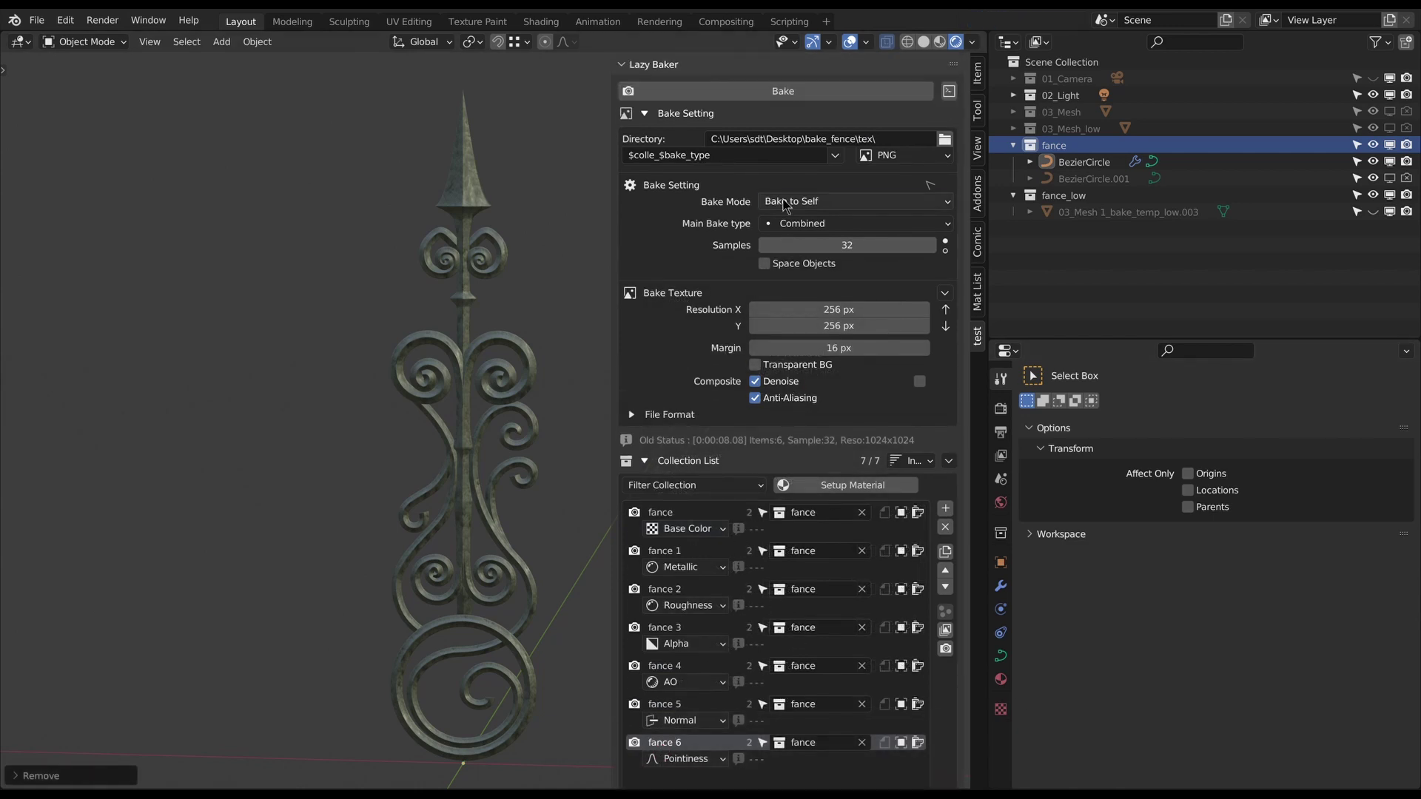
Switch Bake Mode to High to Low and bake the seven fence maps at 256 px.
click(782, 207)
click(789, 240)
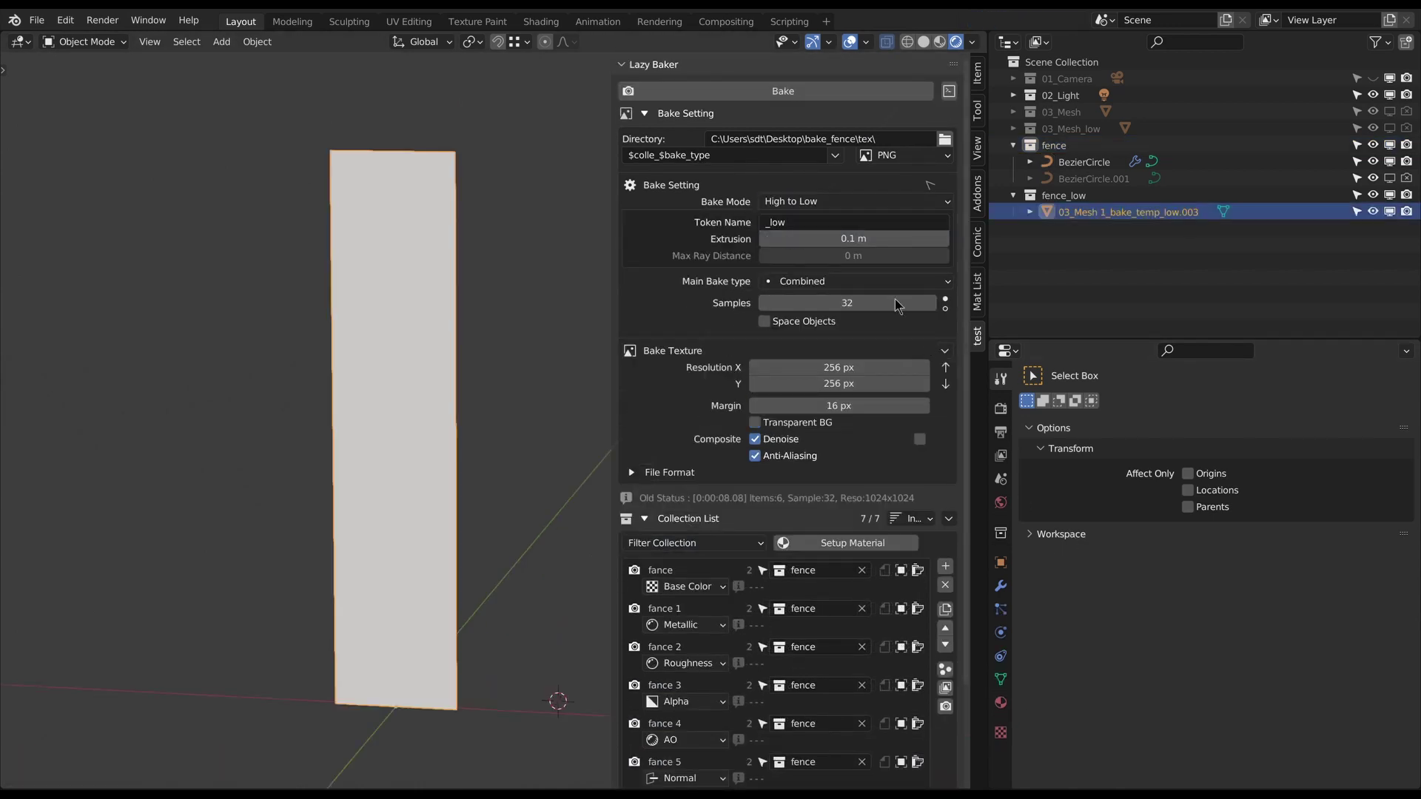
click(788, 96)
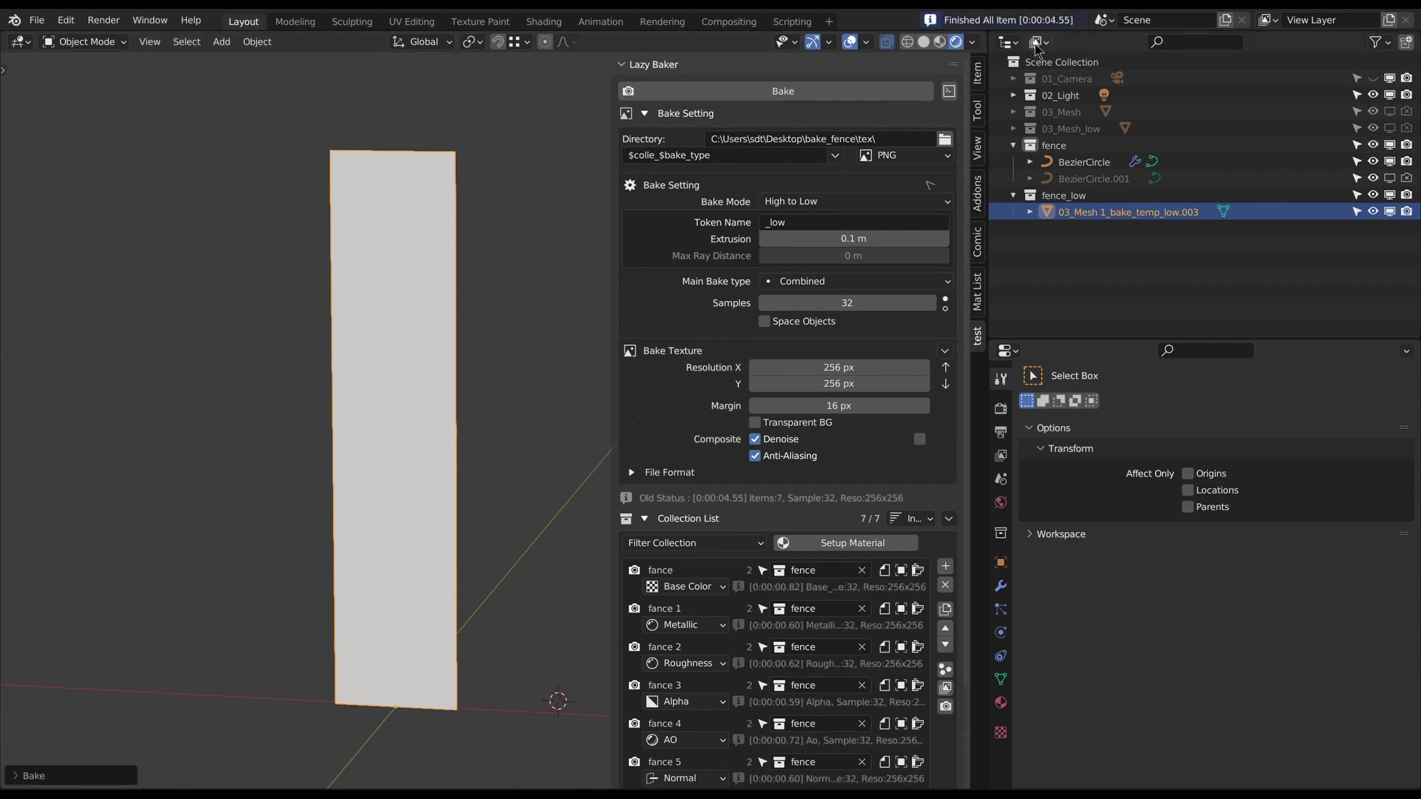
scroll(863, 434, down, 4)
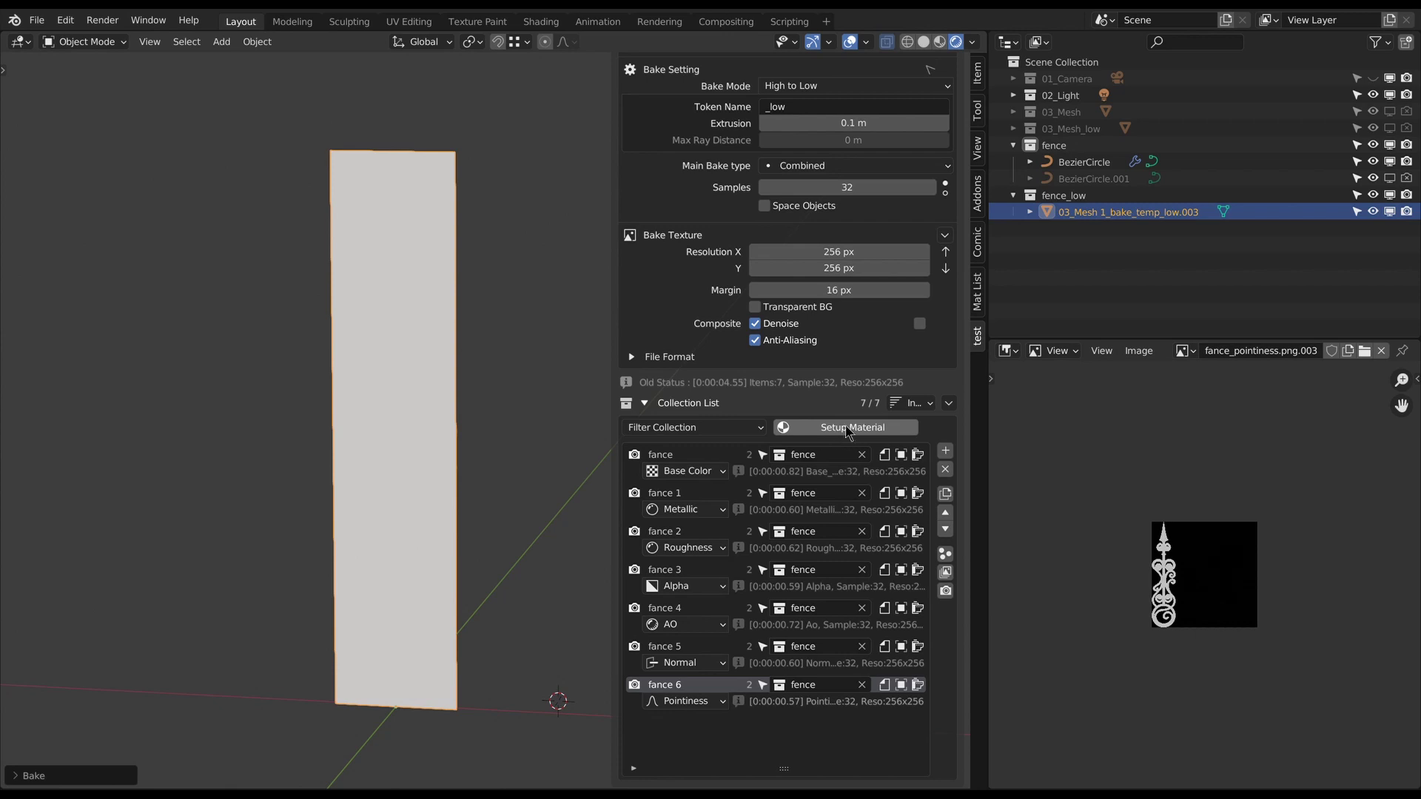
Create fance_bake_temp_low with the Baked_fence_low material and move it left of the plain plane.
click(839, 430)
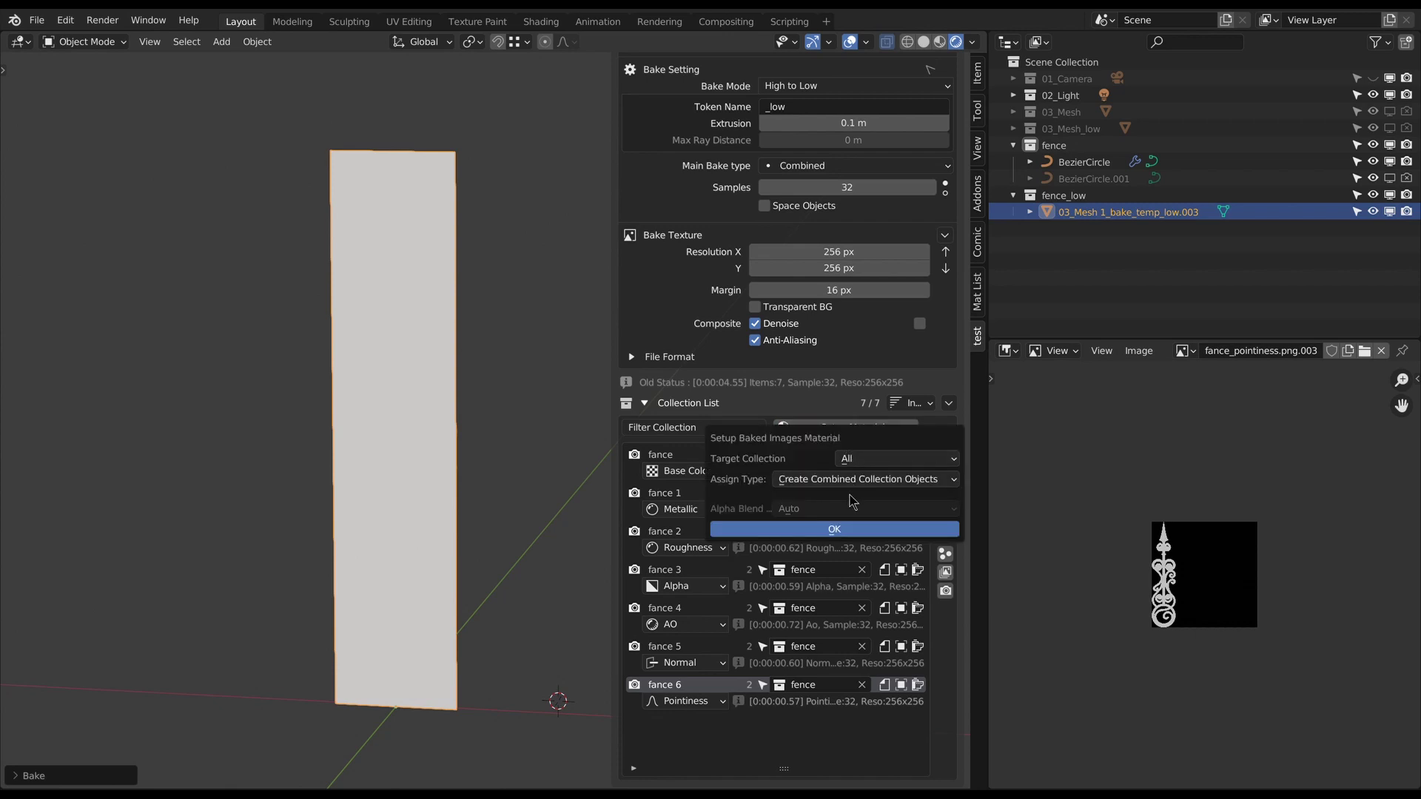
click(848, 529)
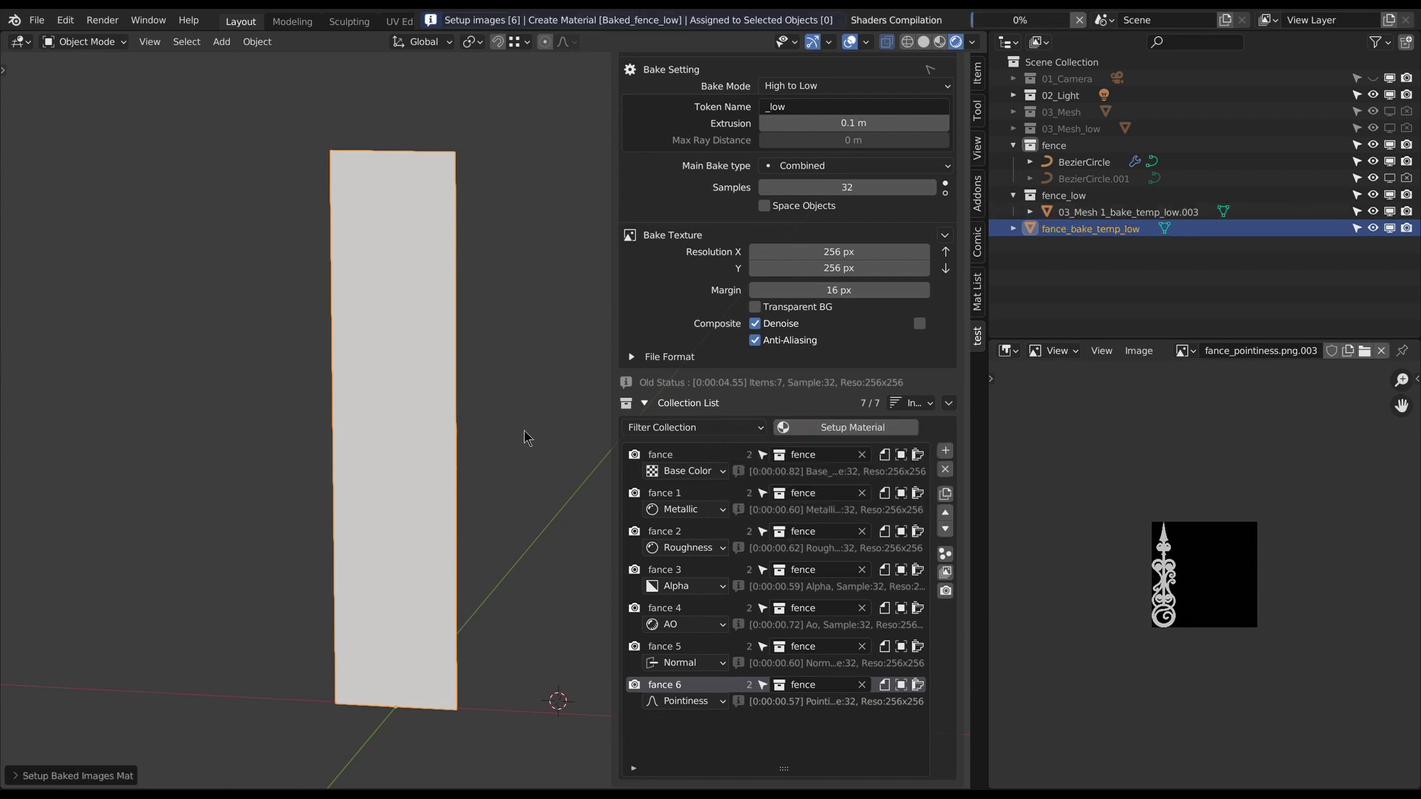
key(g)
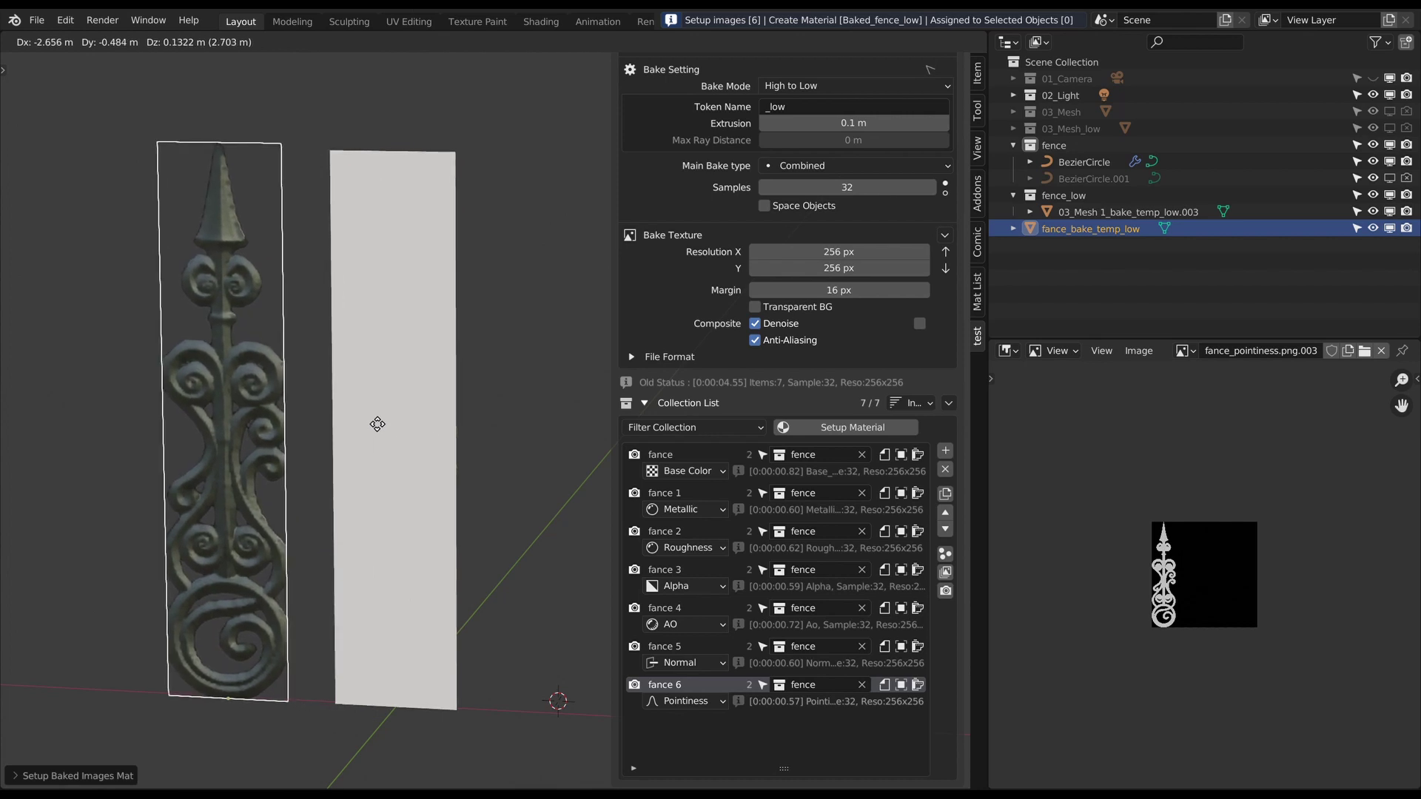
click(444, 455)
mouse_move(498, 491)
middle_down()
mouse_move(555, 477)
mouse_move(539, 484)
middle_up()
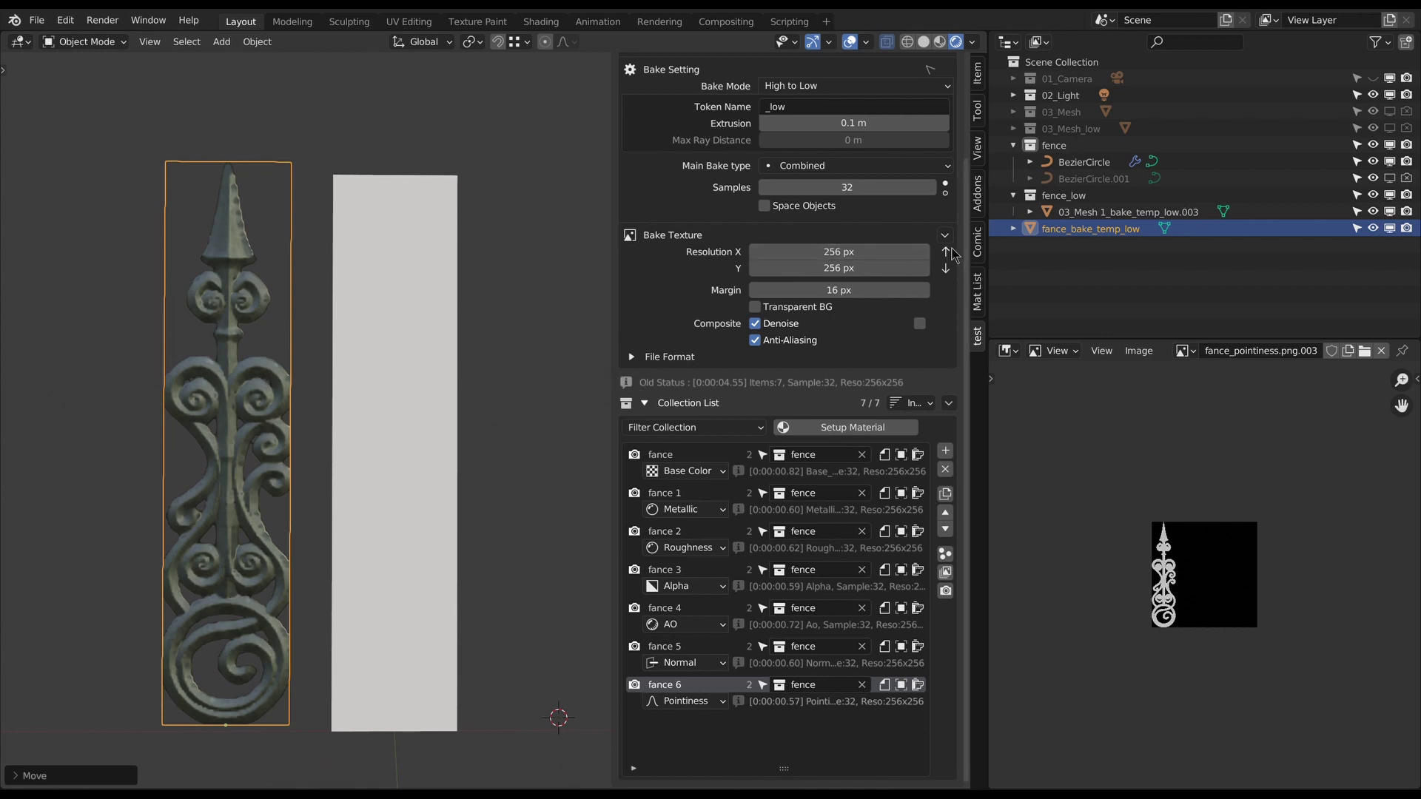
Rebake all seven fence maps at 1024 px and compare the result in textured shading.
scroll(944, 386, up, 2)
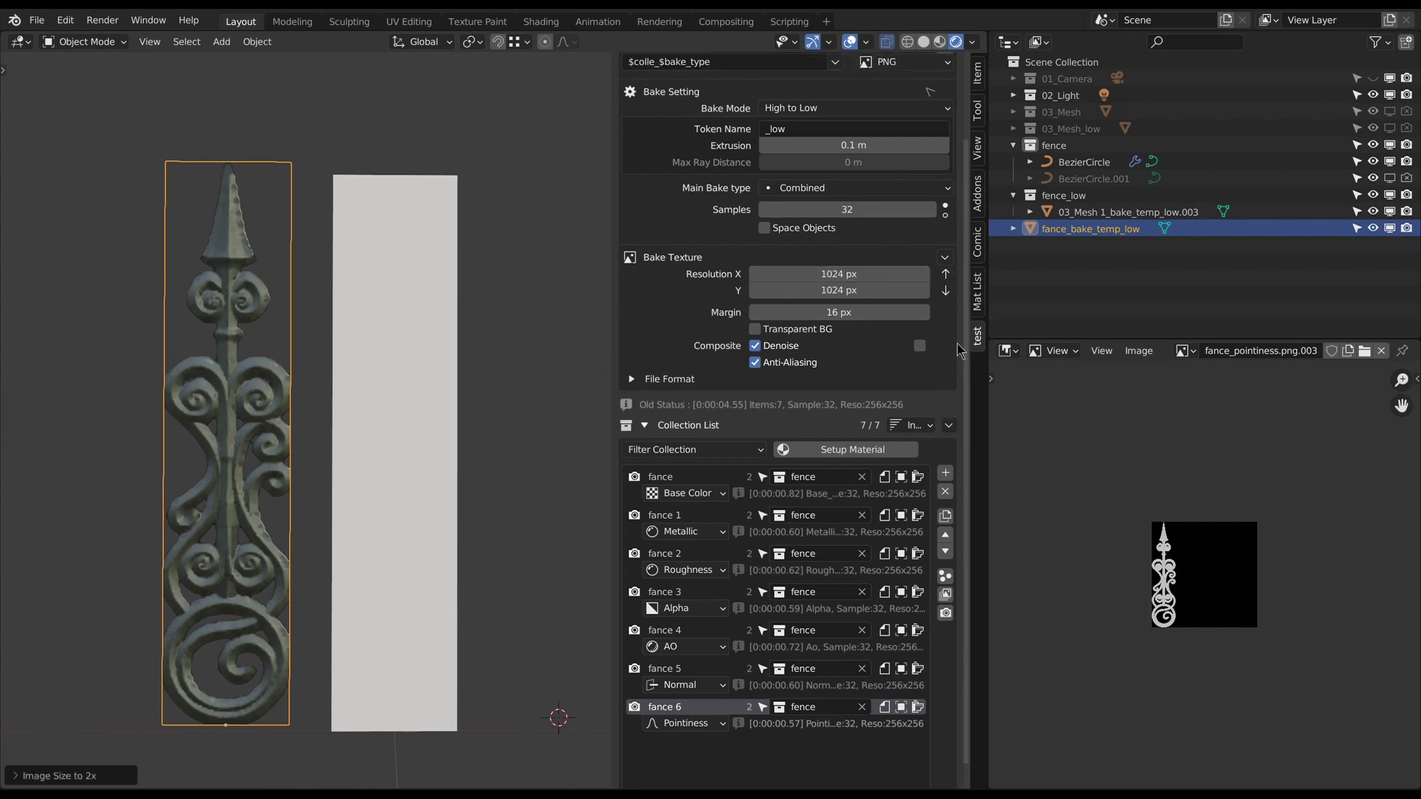
scroll(888, 296, up, 3)
click(774, 93)
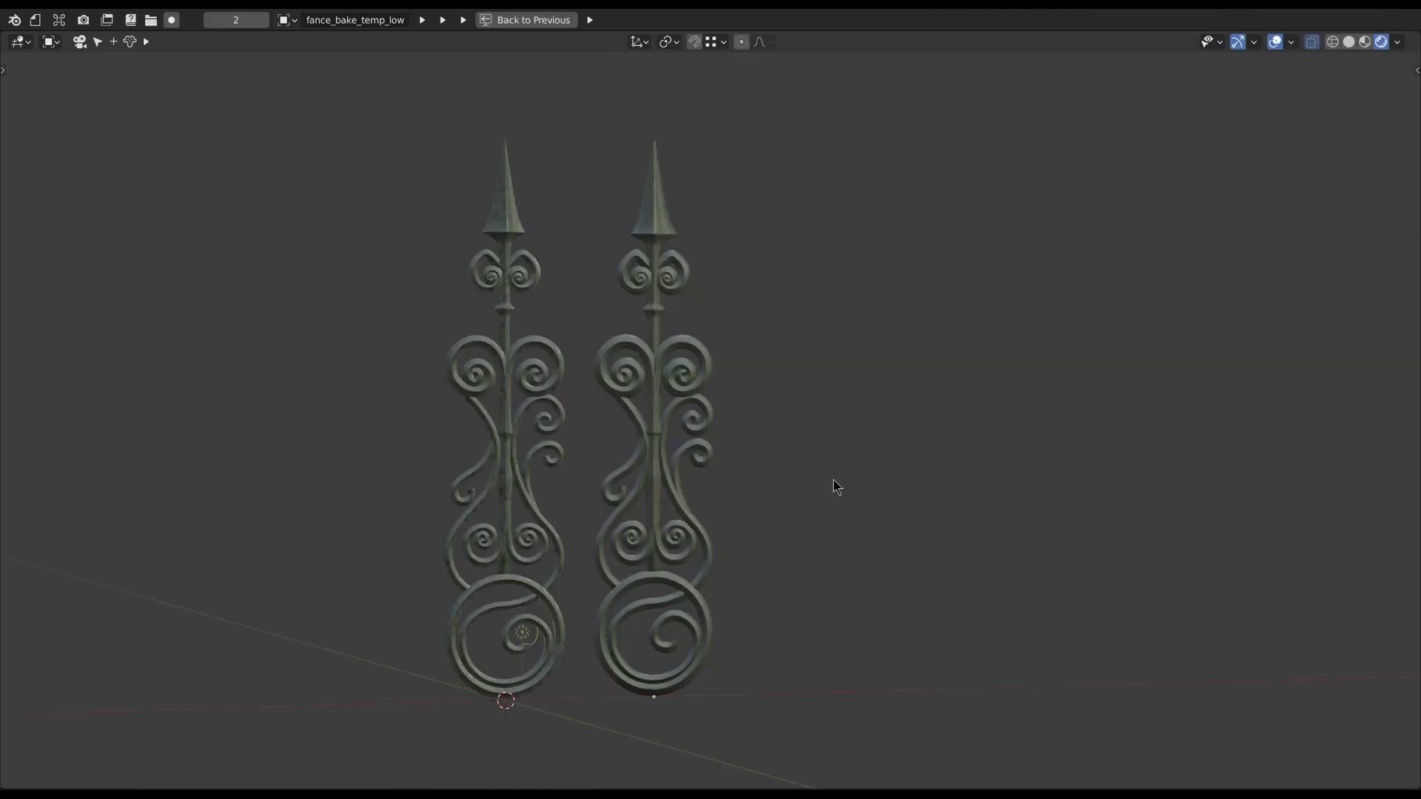
key(z)
click(847, 471)
key(z)
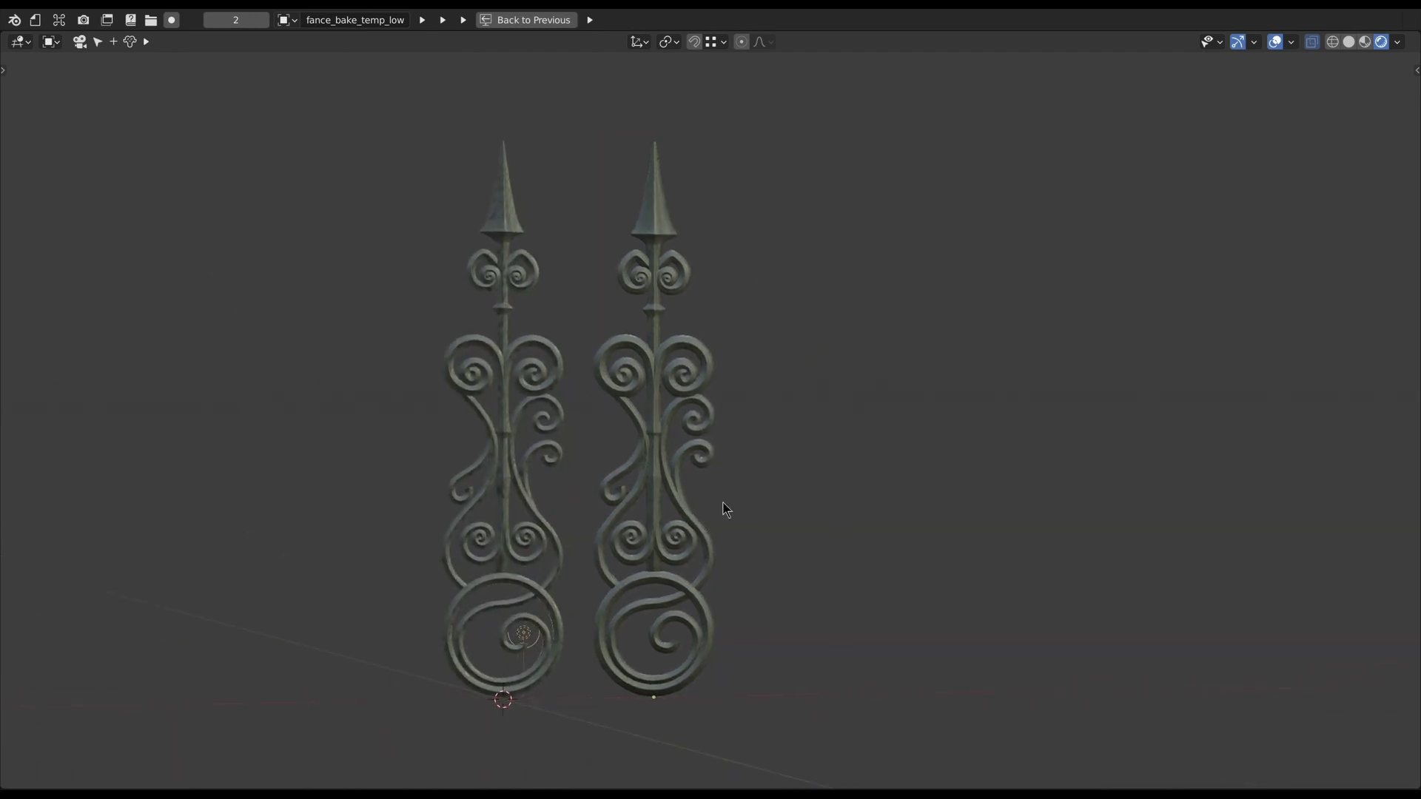
Array the baked fence panel into a row of eight copies and return to front view.
click(696, 510)
key(ctrl+v)
scroll(934, 459, up, 2)
scroll(935, 459, up, 2)
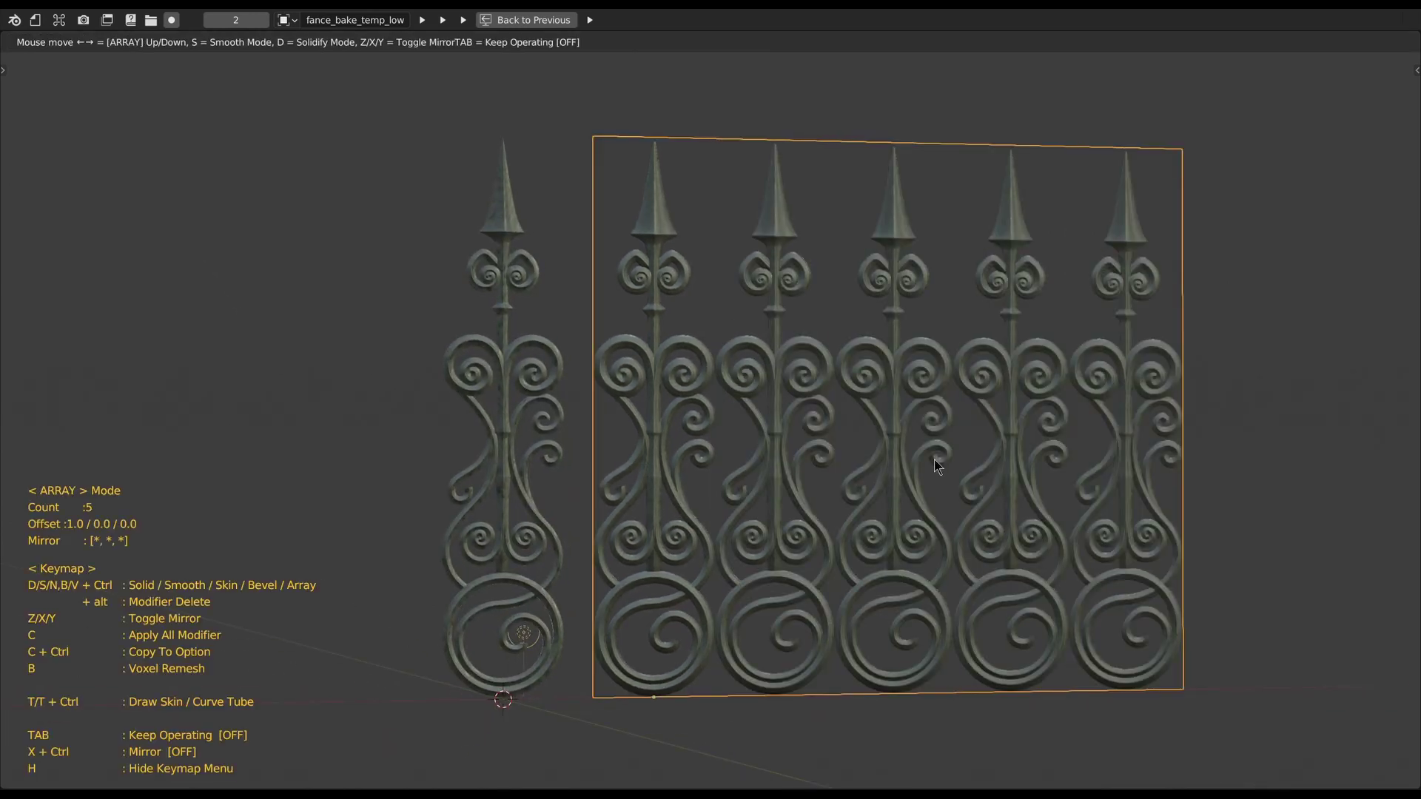
scroll(934, 459, up, 3)
click(935, 459)
scroll(934, 459, down, 2)
scroll(911, 467, down, 2)
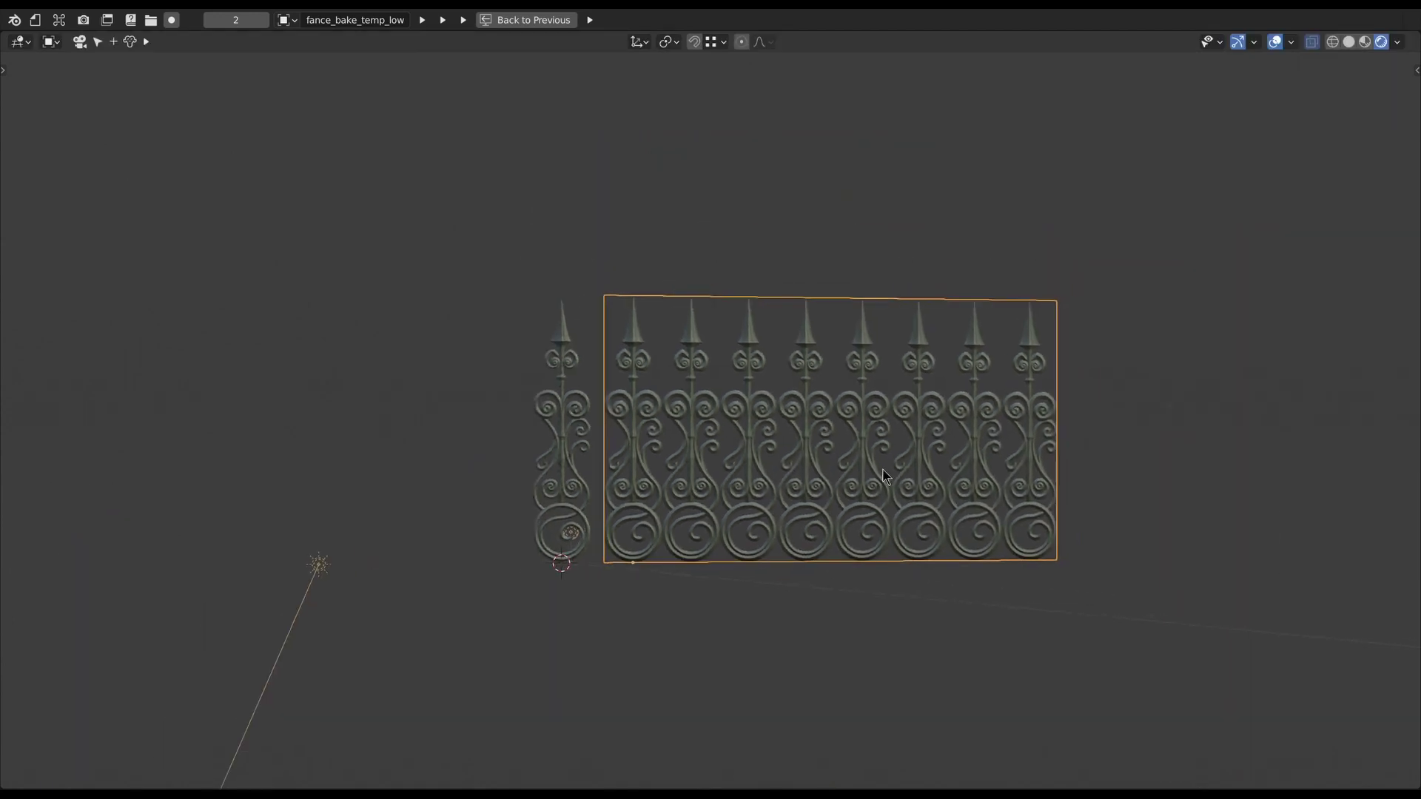
middle_drag(886, 476, 1094, 532)
key(shift+alt+z)
key(KP_1)
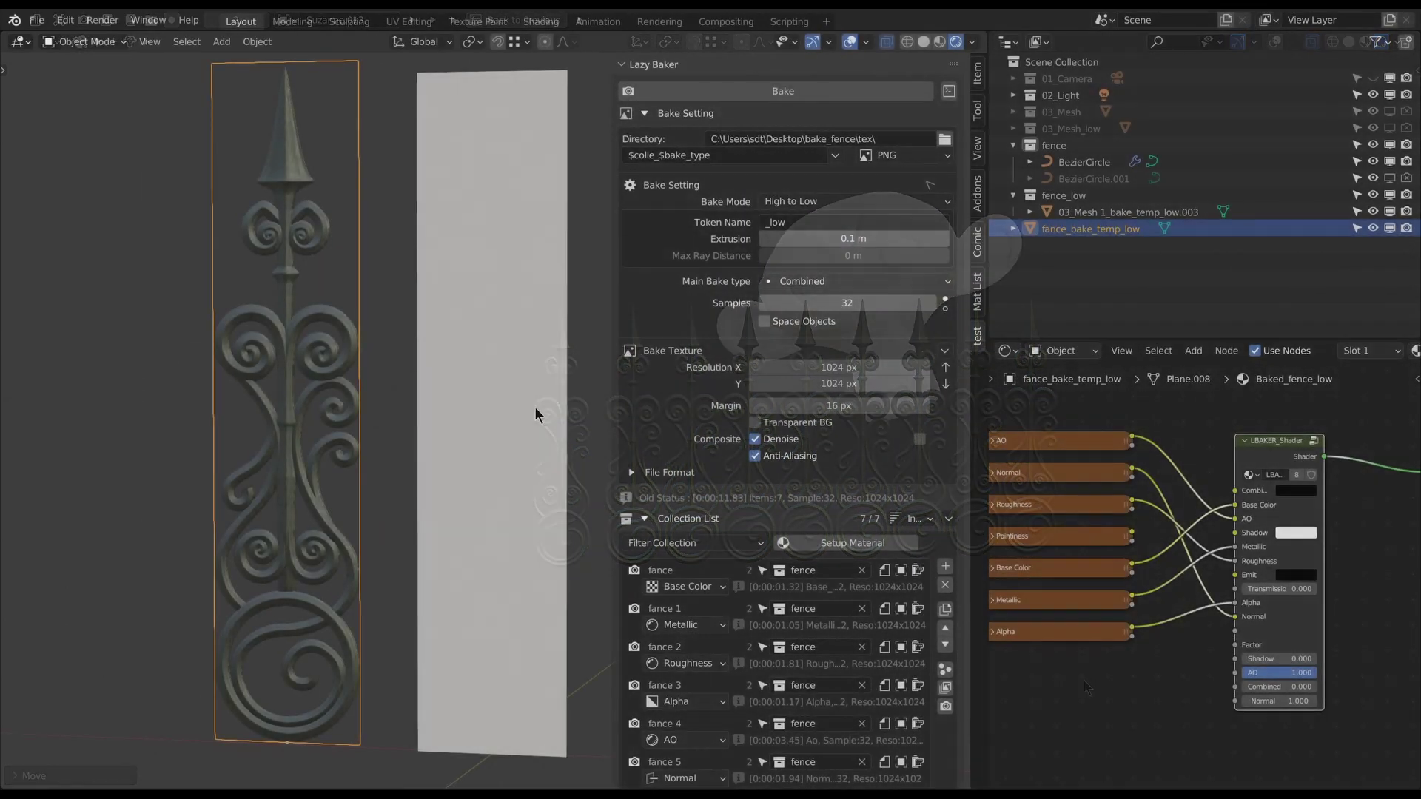
Hide the fence and fence_low collections in the viewport and show the 03_Mesh collection.
click(1013, 145)
click(1390, 179)
drag(1390, 145, 1390, 162)
click(1391, 113)
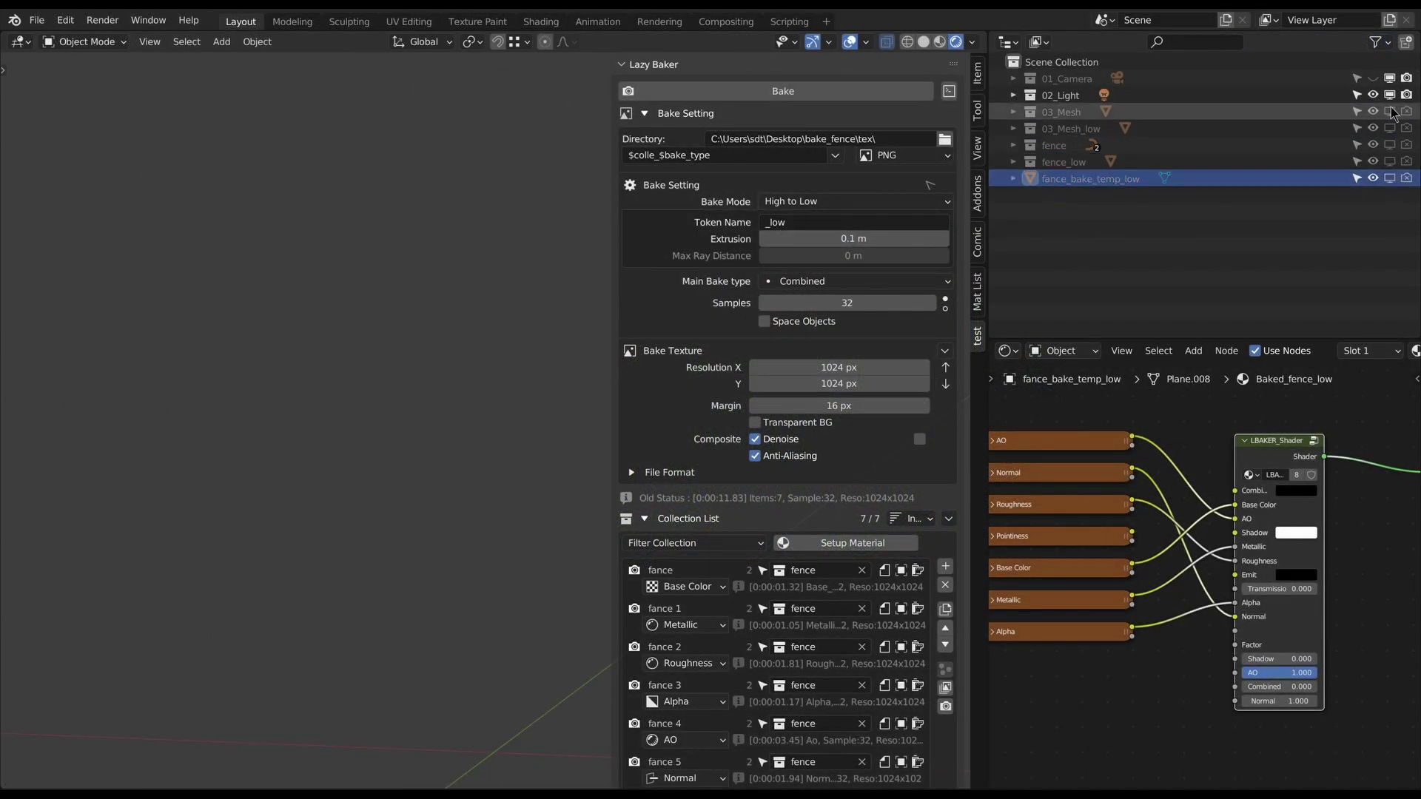
click(1390, 128)
Check the Suzanne mesh and its low-poly plane, then add 03_Mesh to Lazy Baker's bake list.
shift+middle_drag(481, 774, 455, 570)
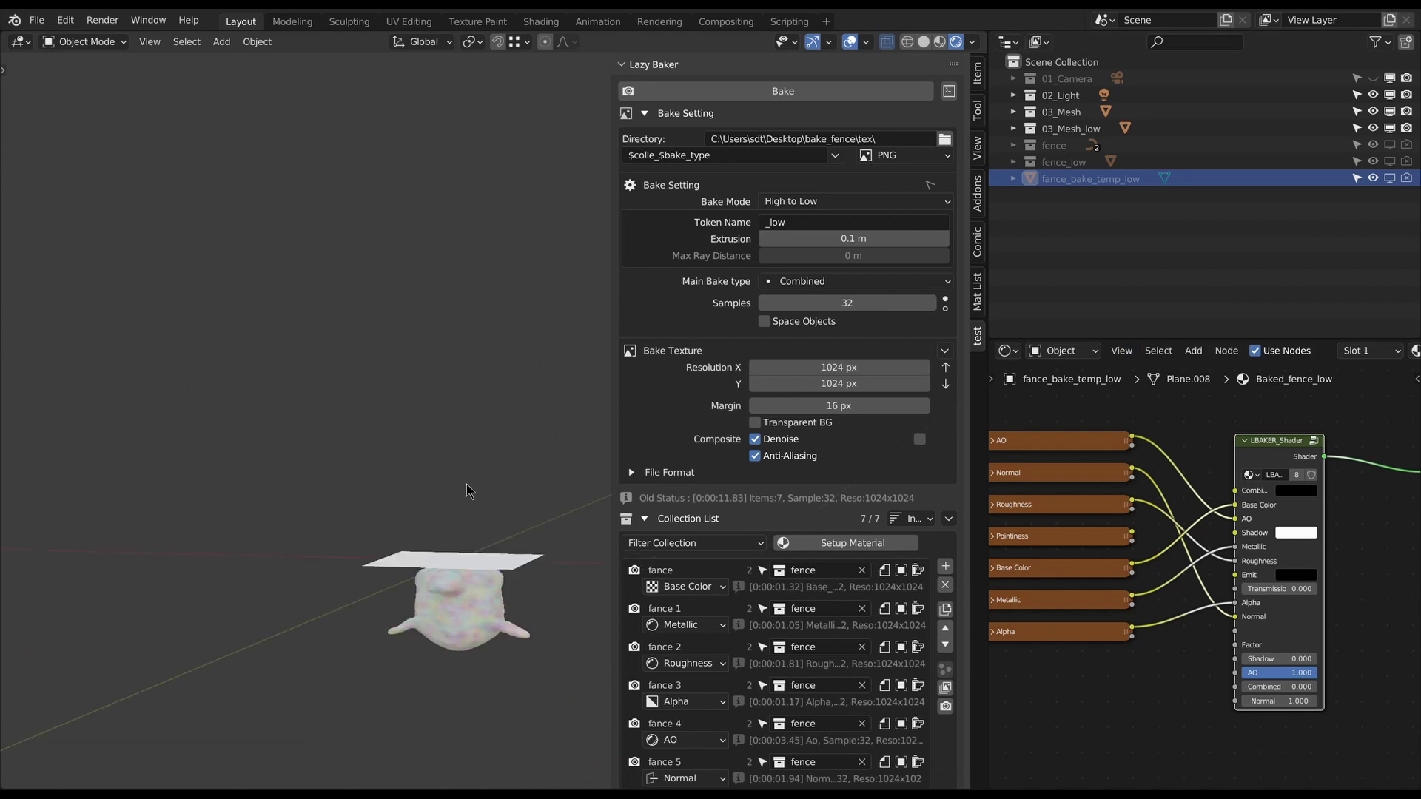
click(454, 576)
scroll(496, 483, up, 3)
scroll(525, 493, up, 3)
click(518, 290)
key(g)
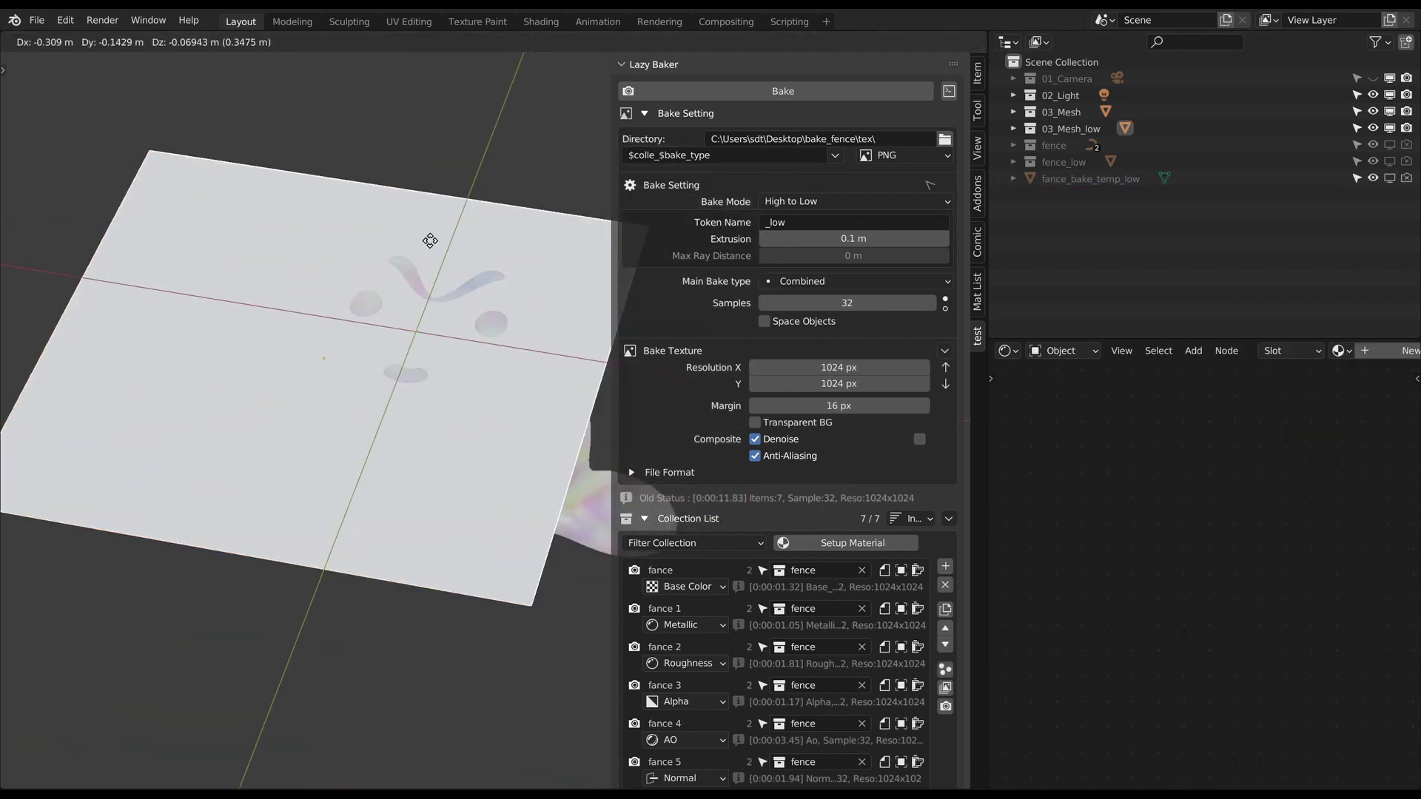
right_click(192, 251)
scroll(740, 532, down, 3)
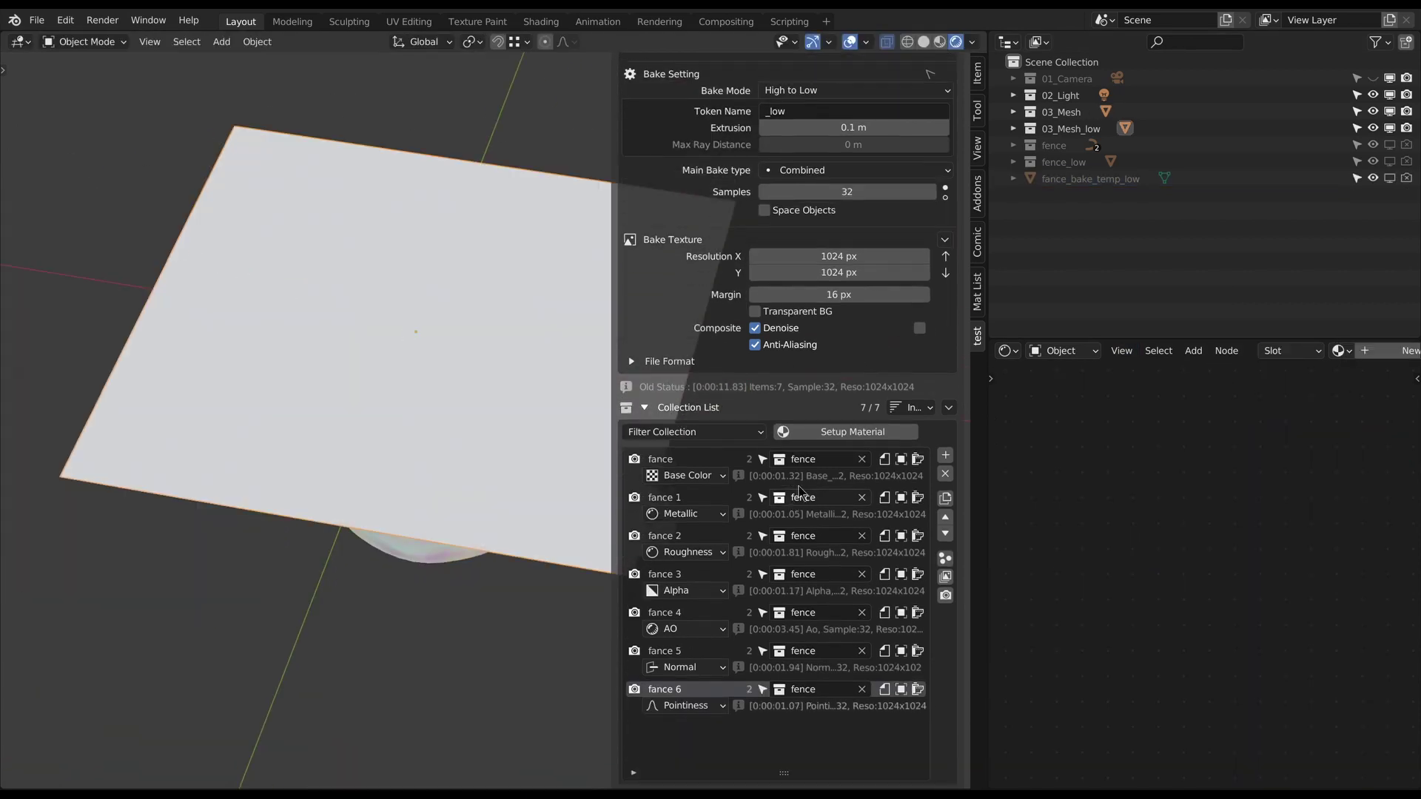
click(1066, 113)
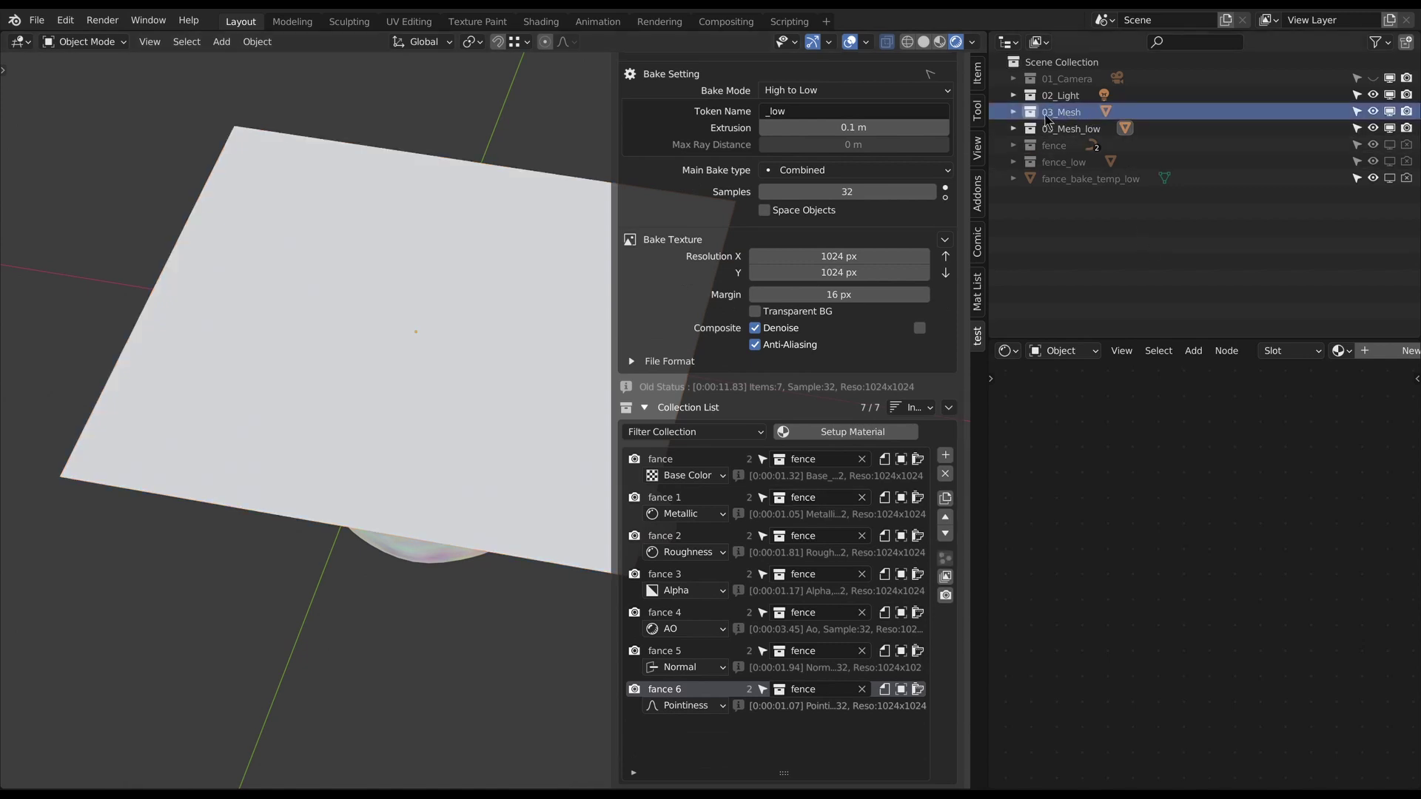
click(946, 455)
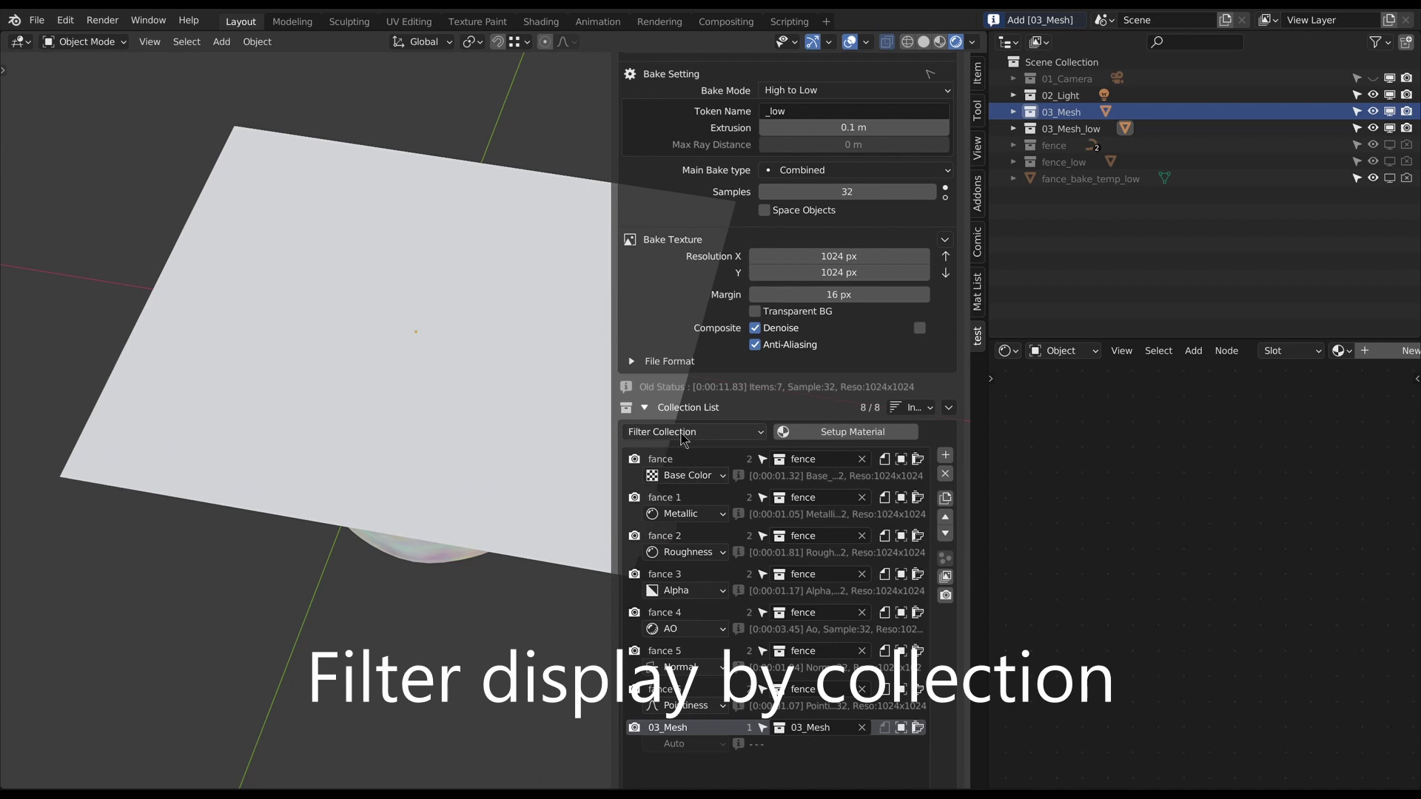
Filter the bake list to 03_Mesh, duplicate its entry, and set the bake type to Base Color.
click(682, 438)
click(670, 471)
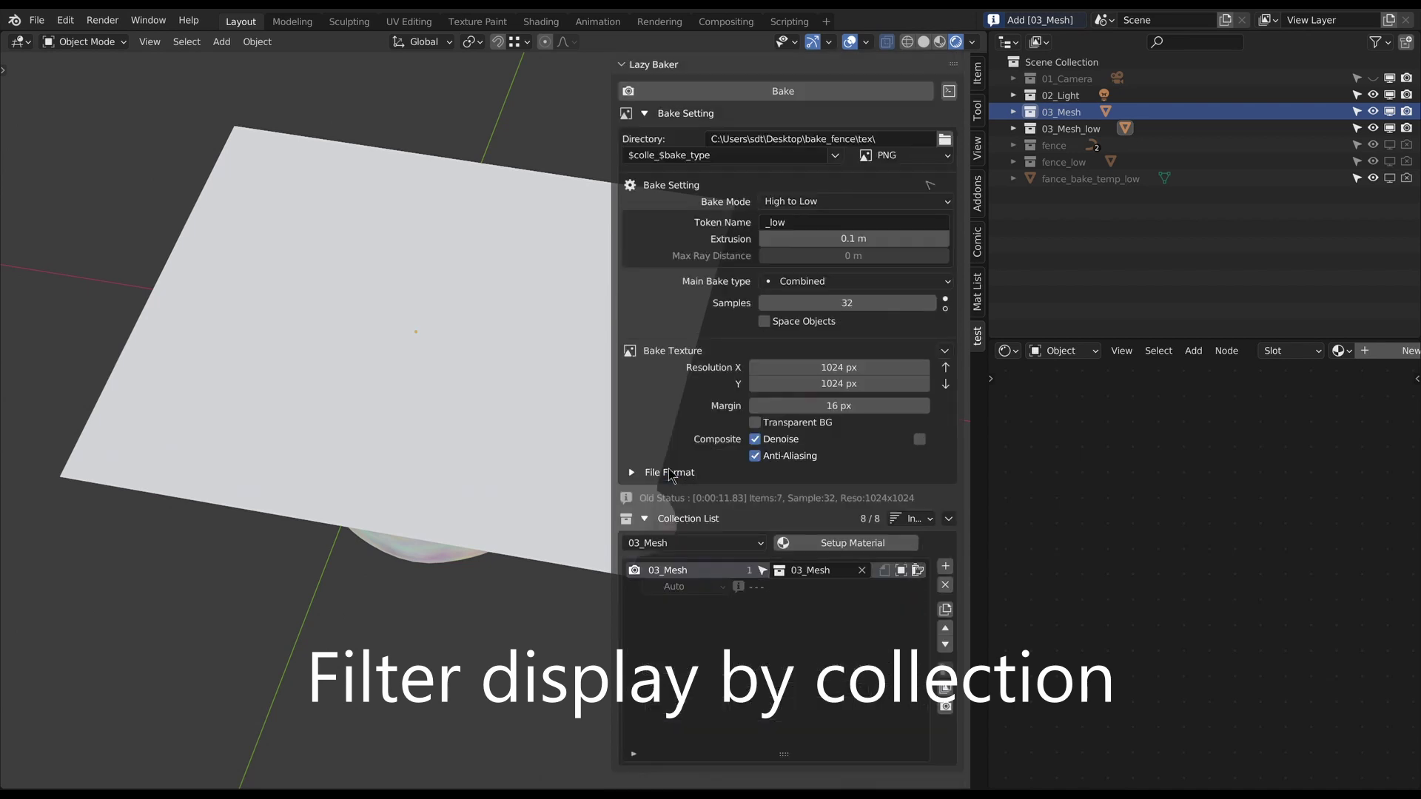
click(945, 609)
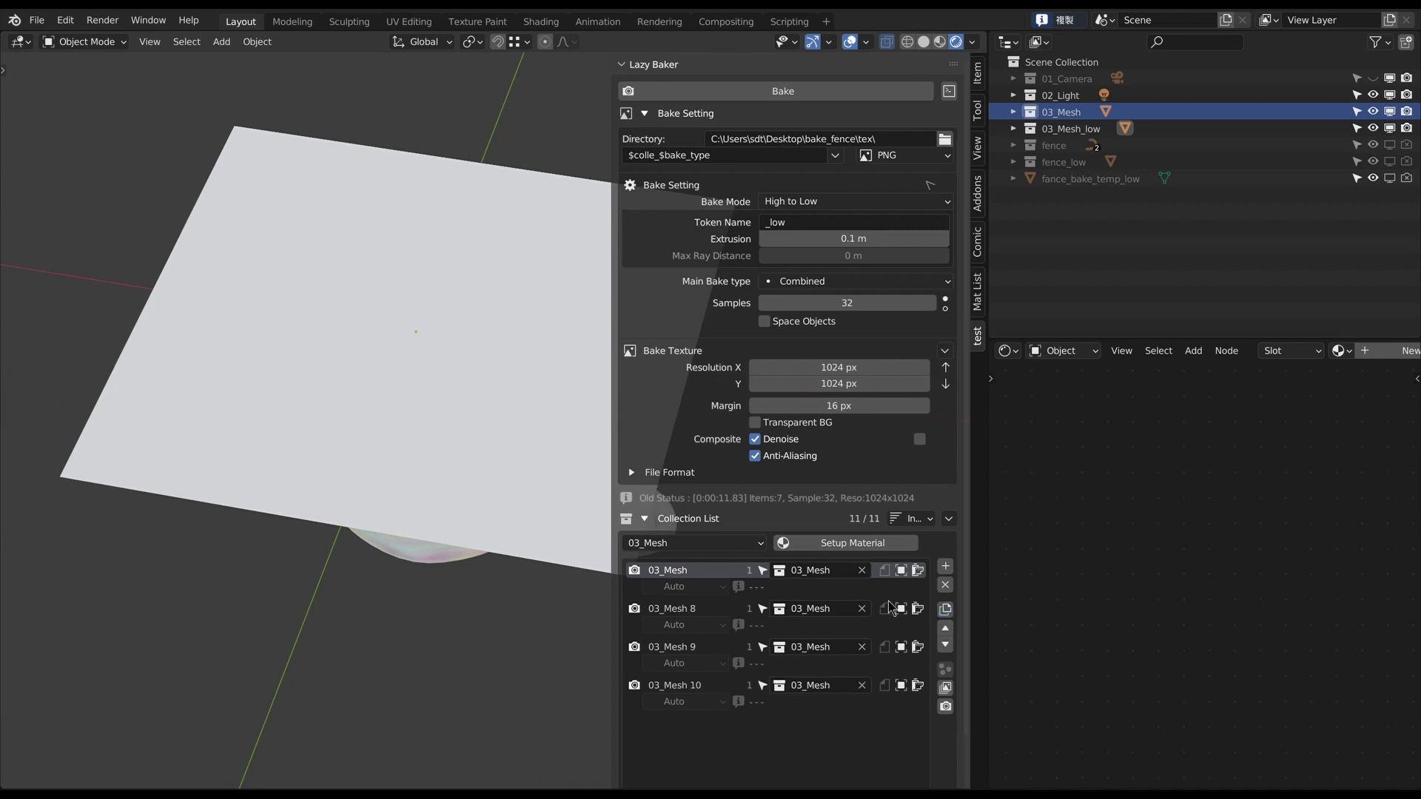
click(700, 587)
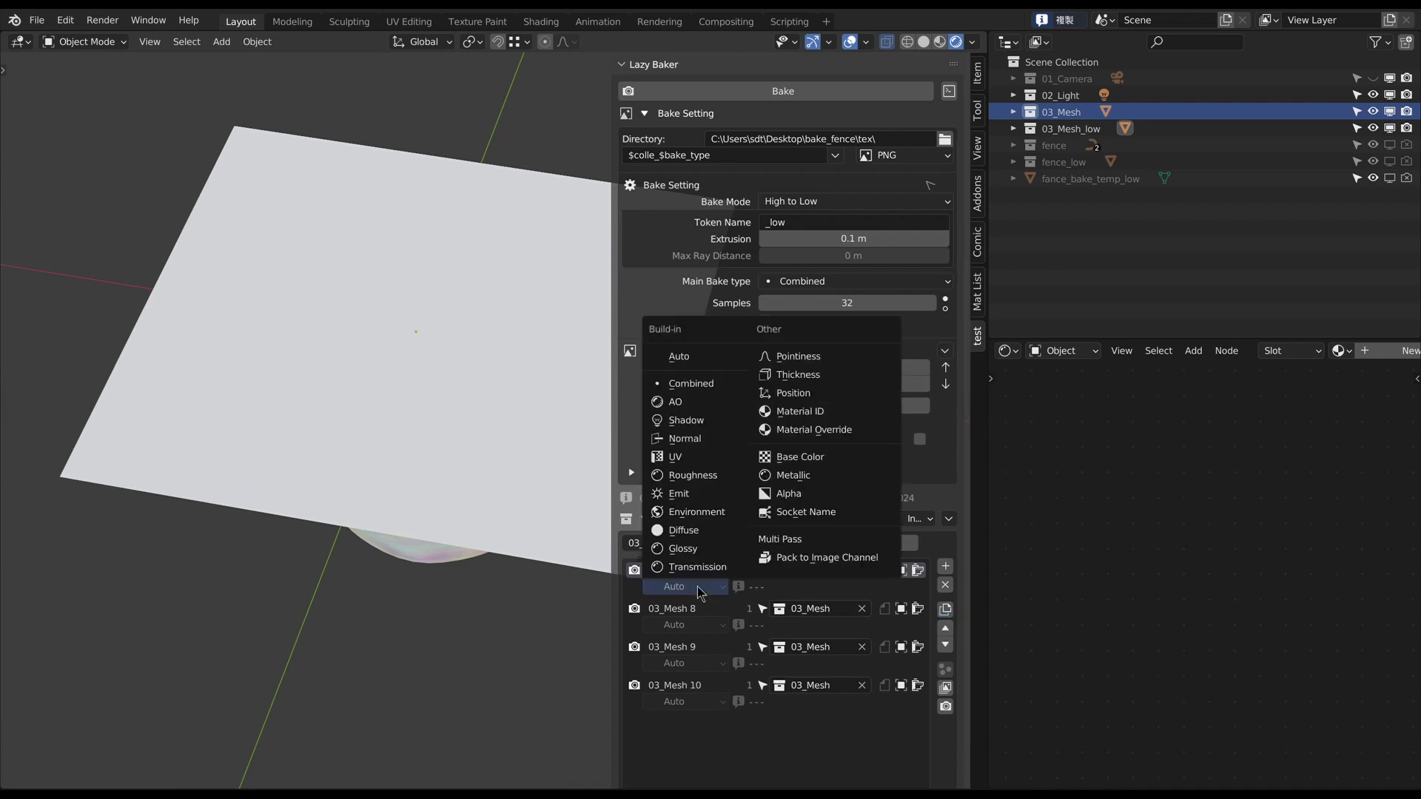
click(796, 456)
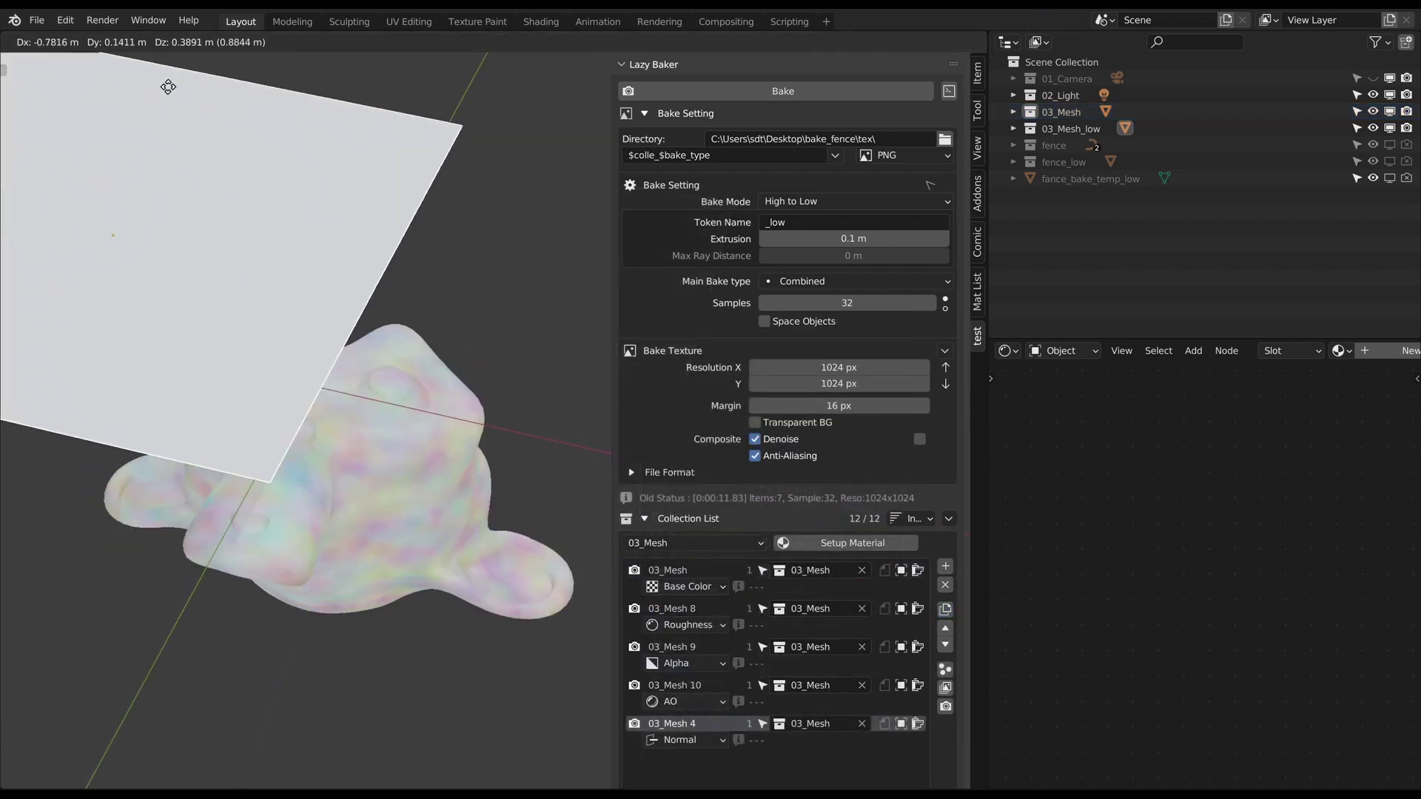
Bake the 03_Mesh maps and set up the Baked_03_Mesh material on a new low-poly plane.
click(748, 93)
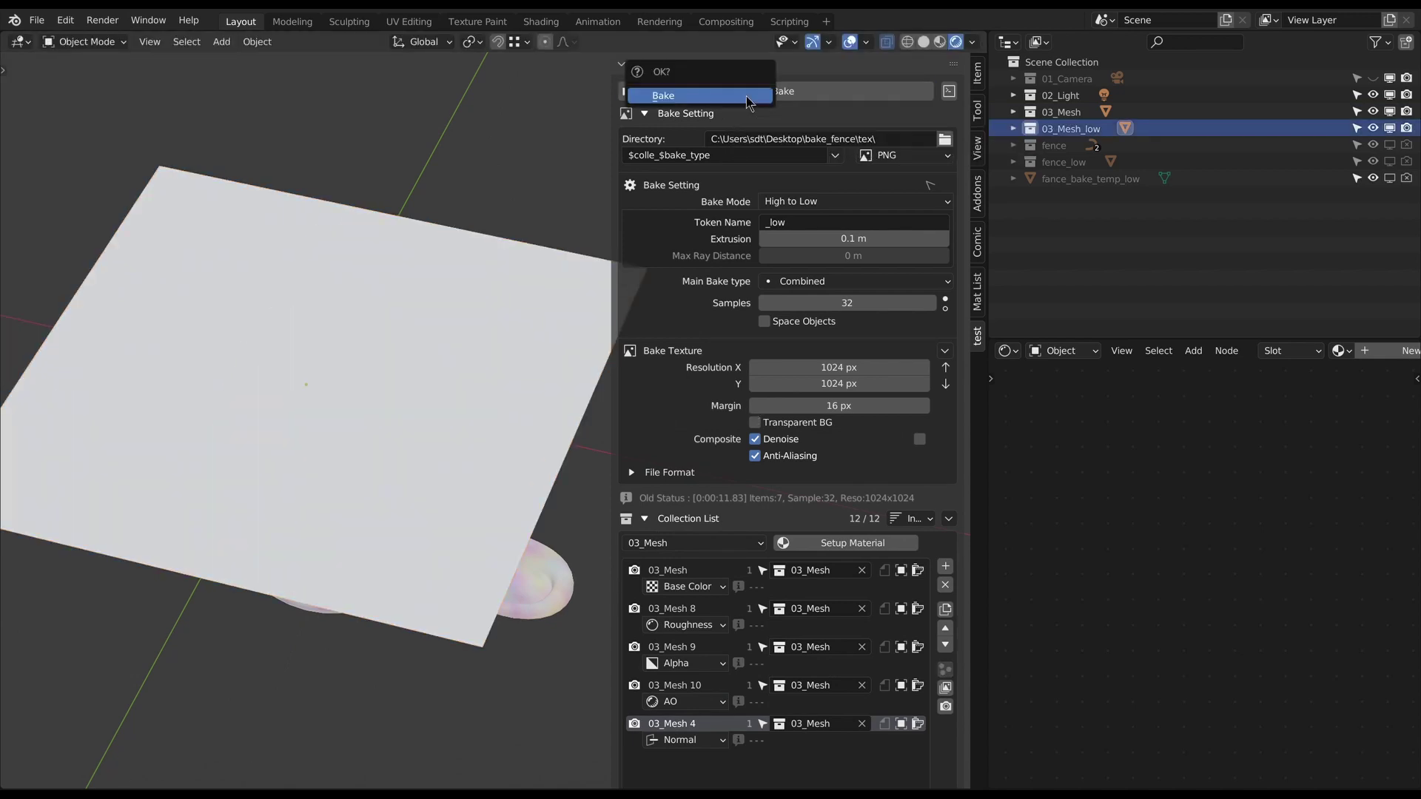
click(748, 96)
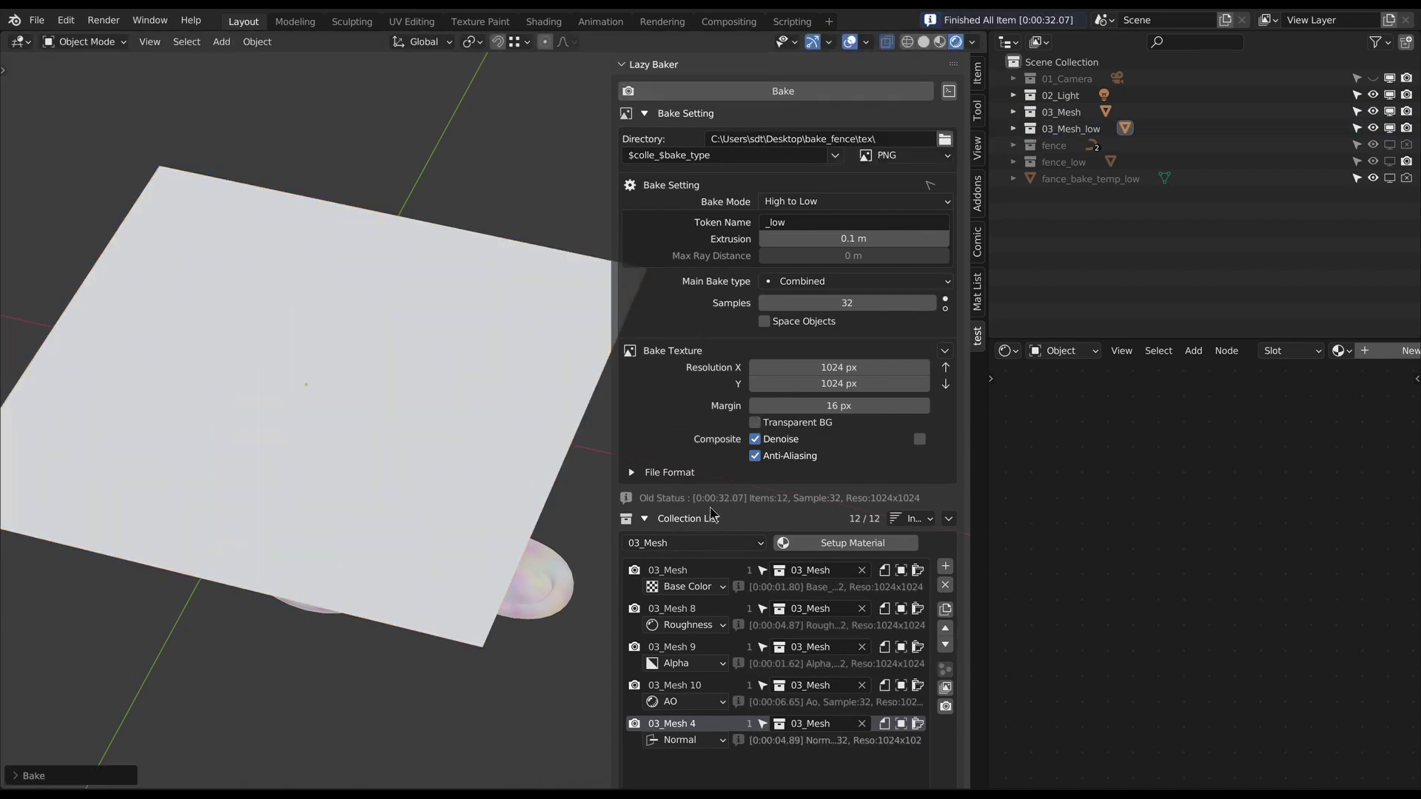
click(869, 546)
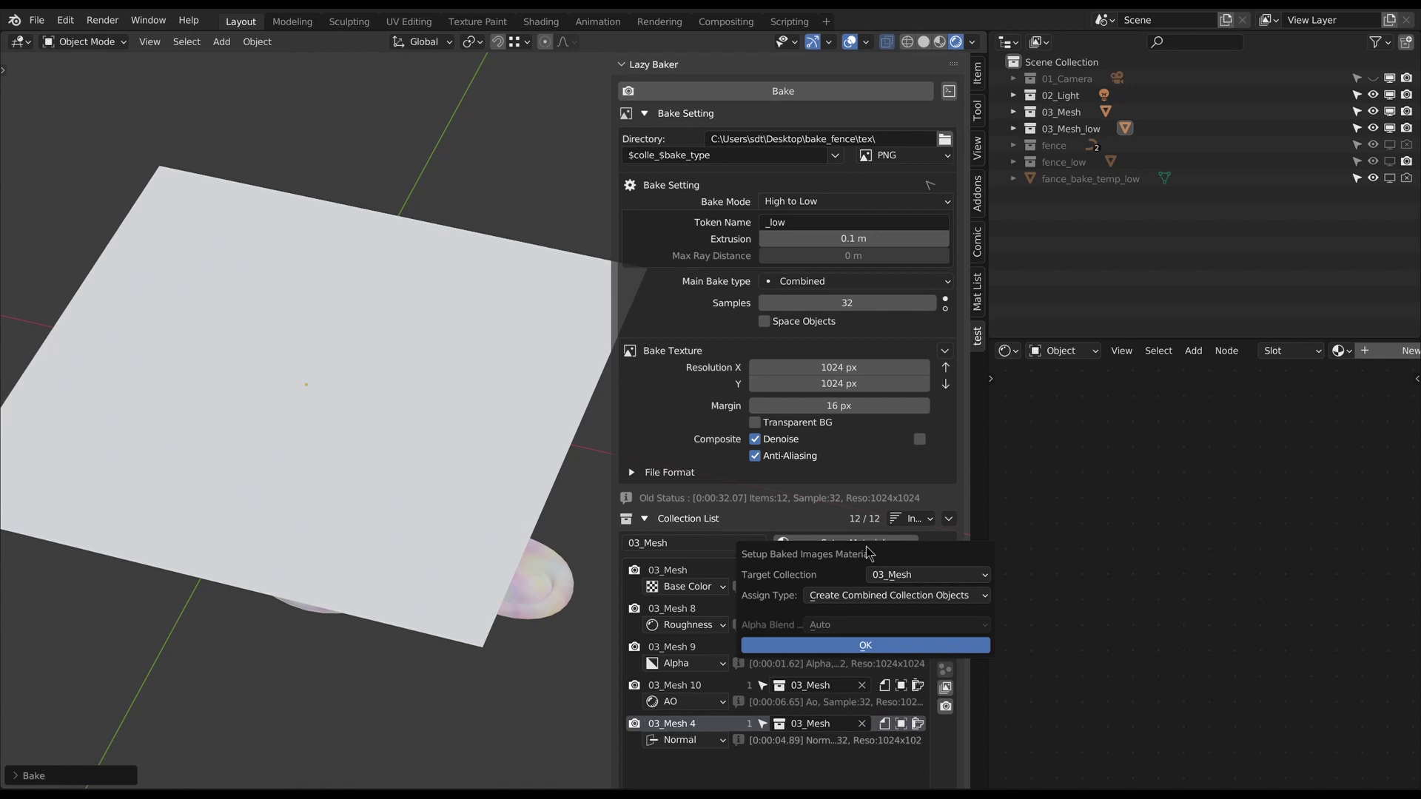
click(863, 647)
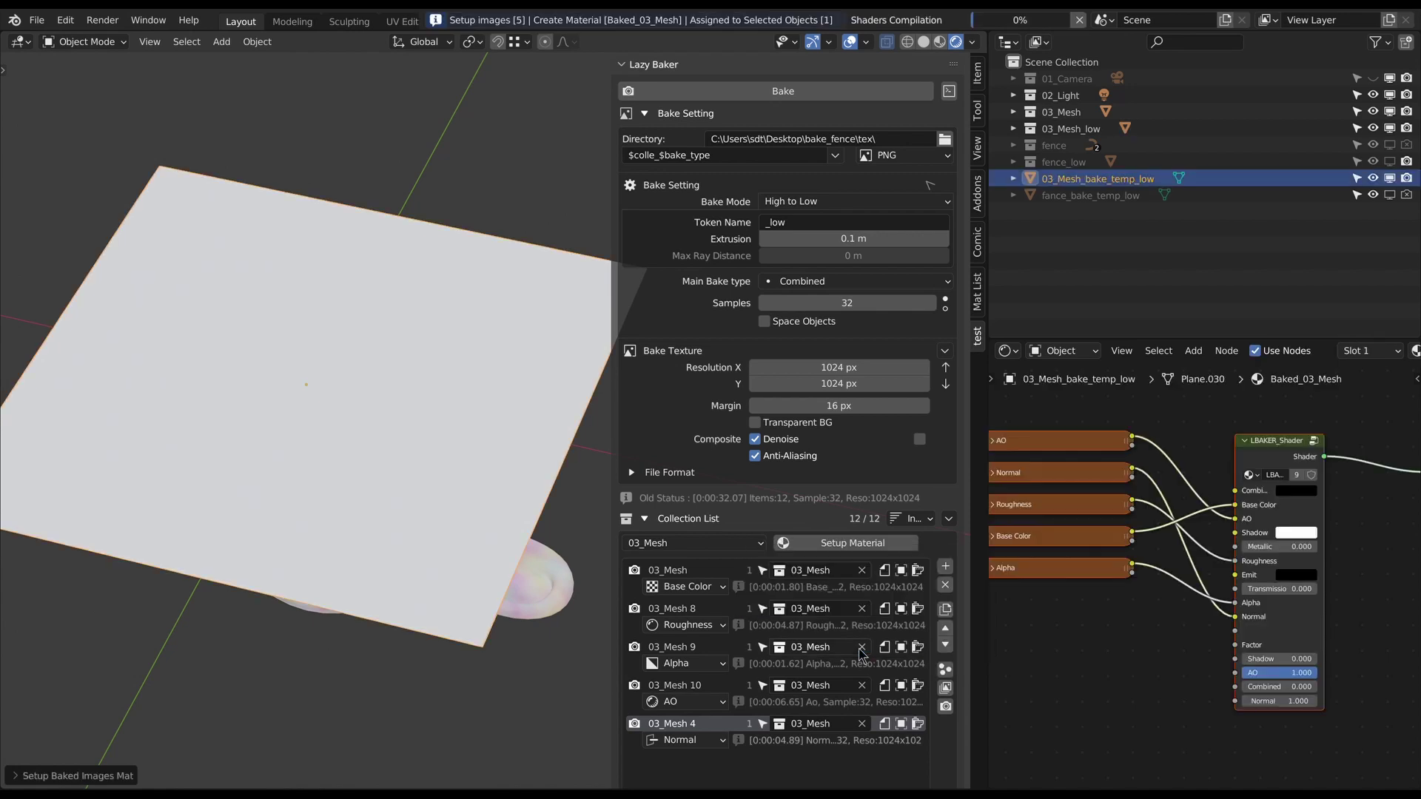
Move the baked plane above the original white plane and rotate it to face the view.
scroll(505, 496, down, 2)
key(g)
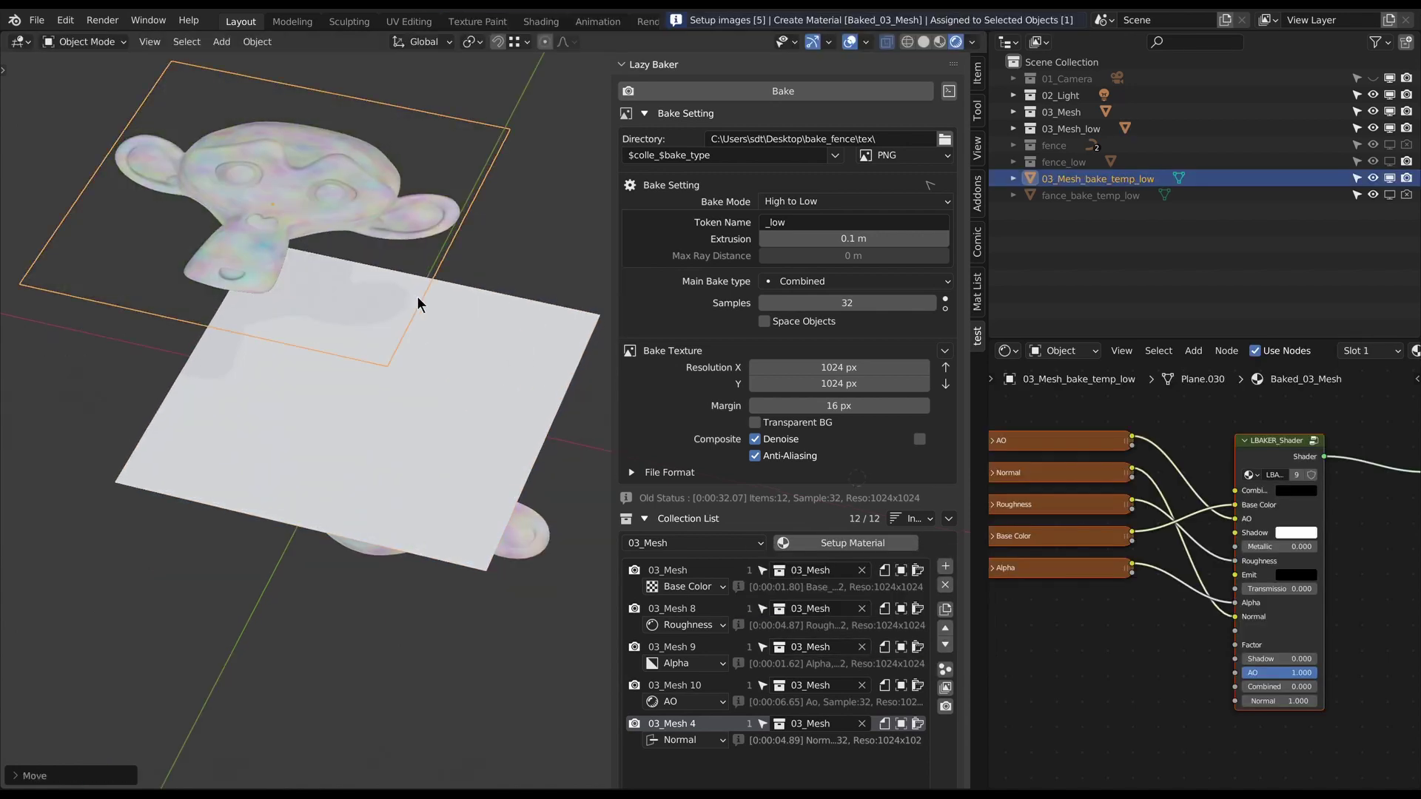
click(432, 314)
key(r)
key(r)
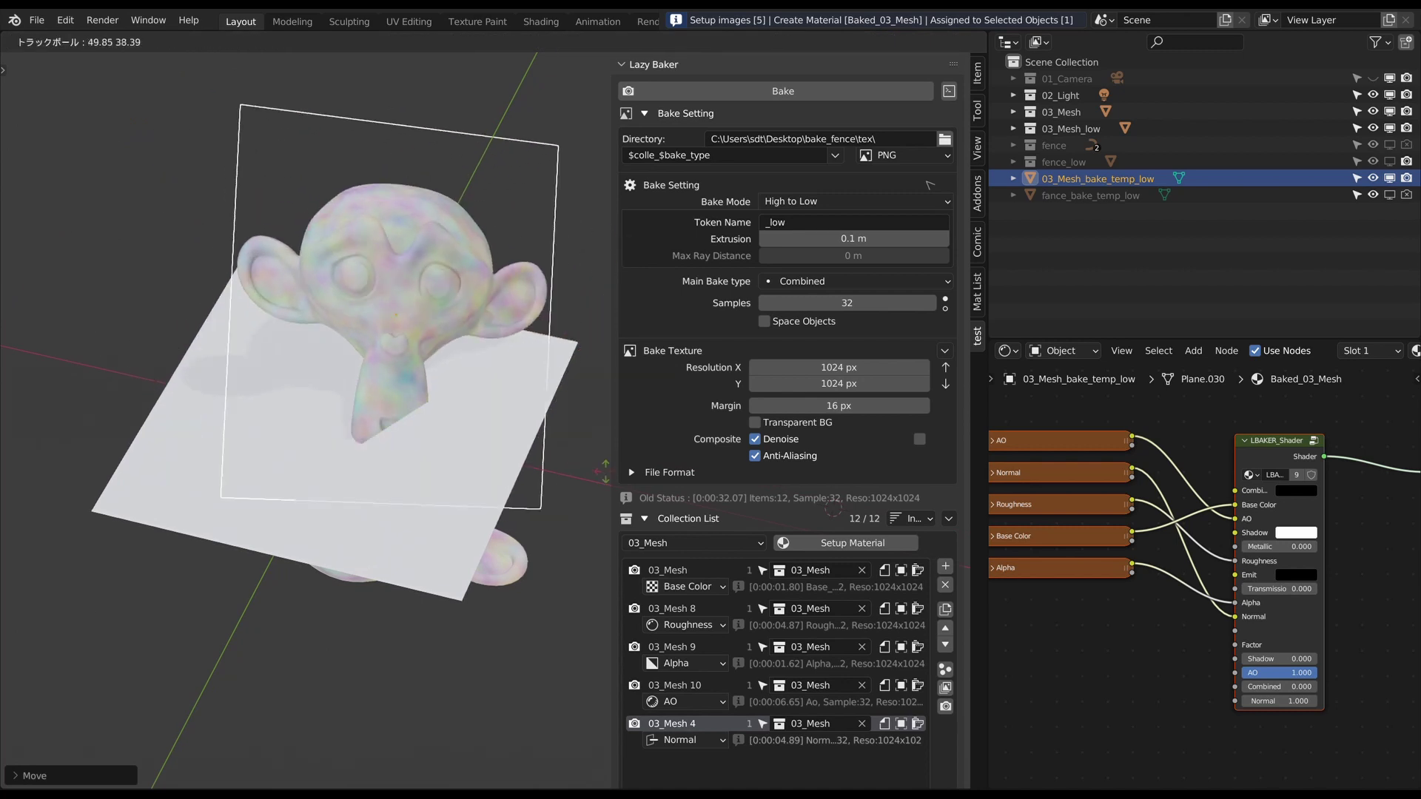